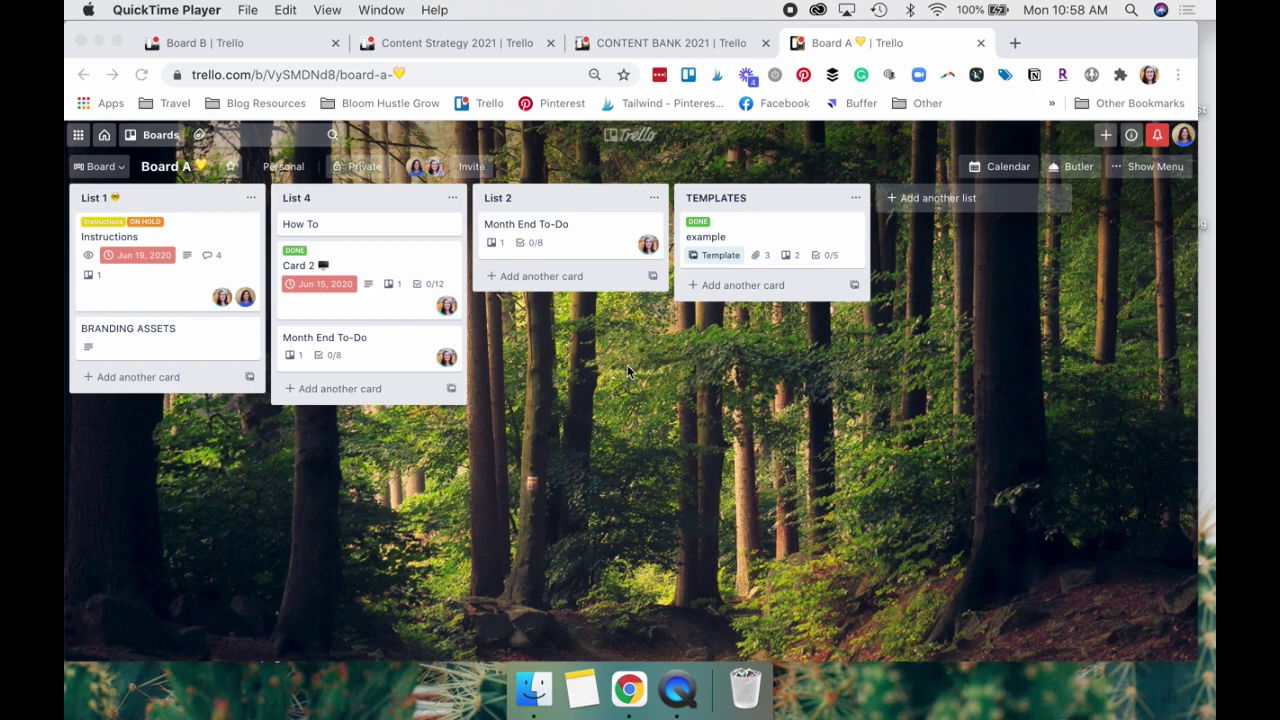
Browse the cover-image cards across the CONTENT BANK 2021 lists
click(638, 45)
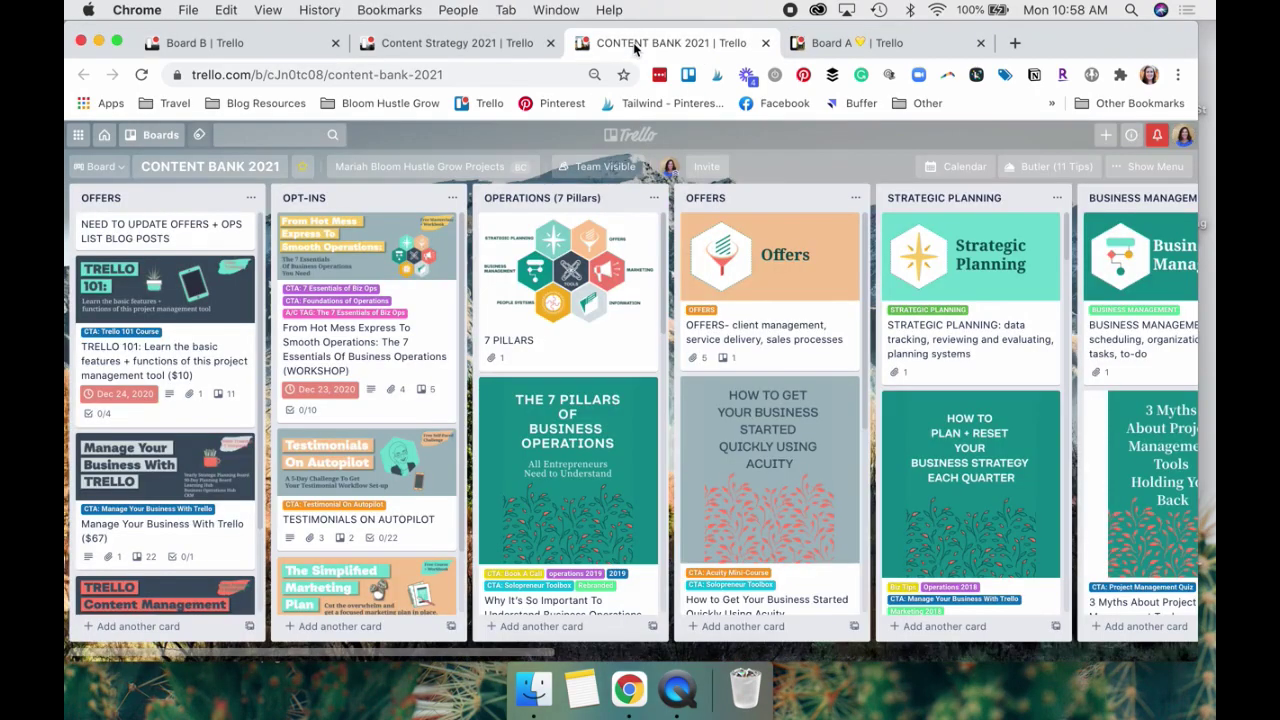
scroll(618, 488, right, 4)
scroll(614, 486, down, 2)
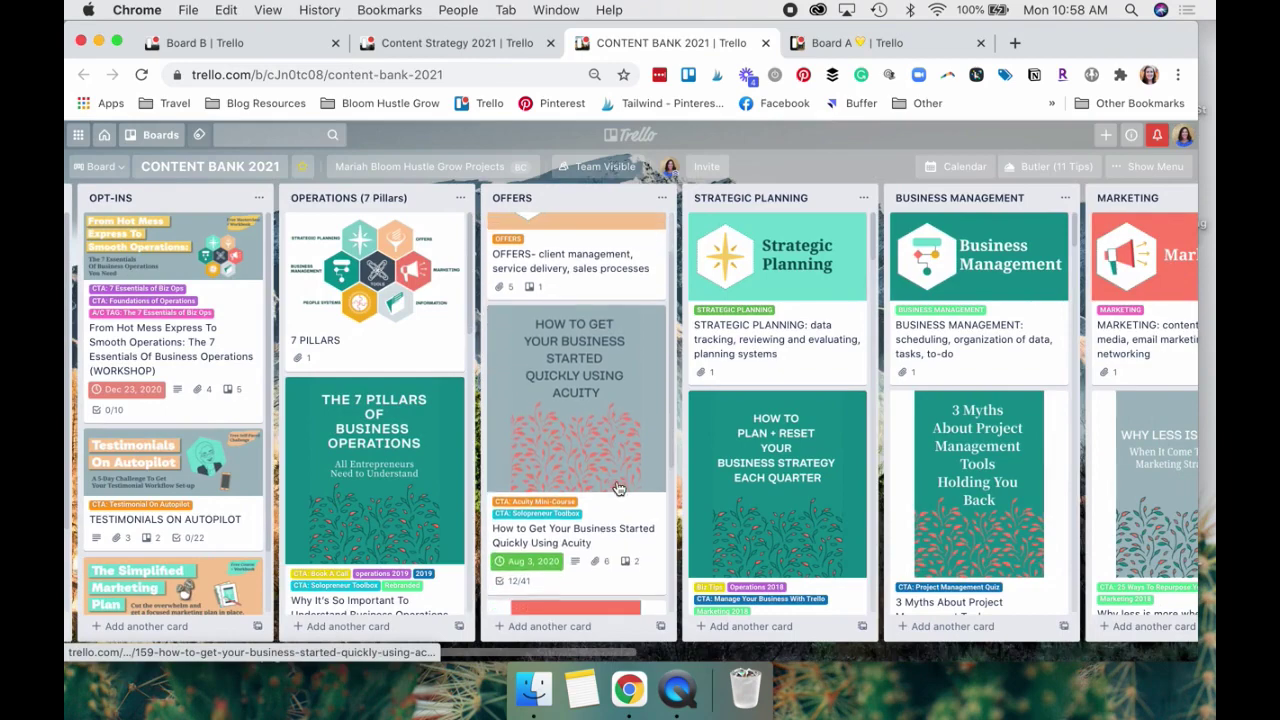
scroll(777, 518, right, 3)
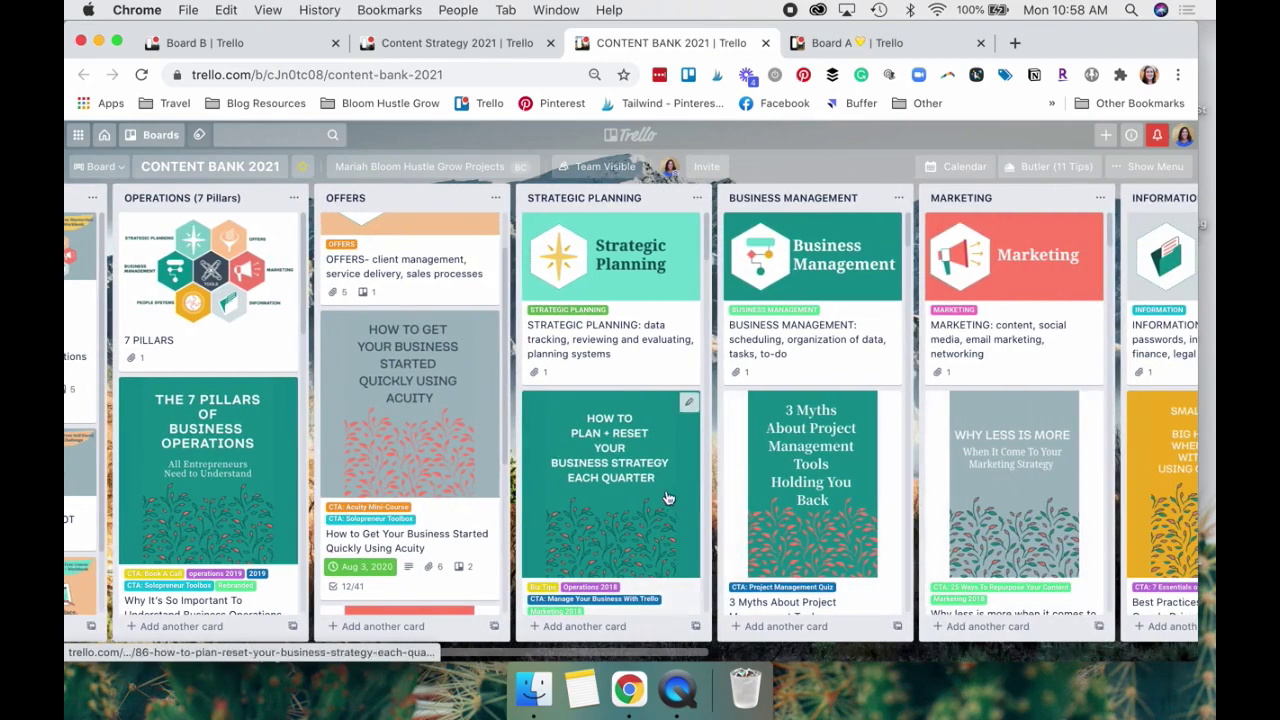
scroll(620, 485, down, 2)
scroll(618, 485, up, 1)
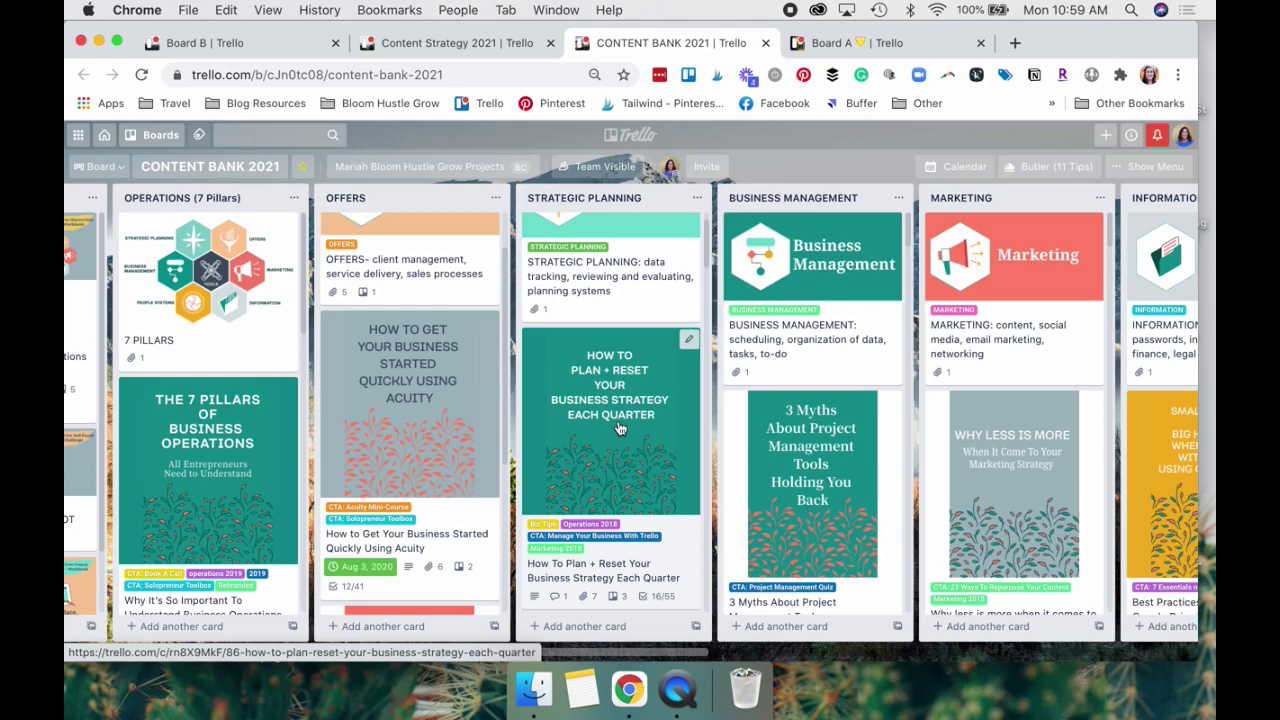
scroll(620, 430, down, 1)
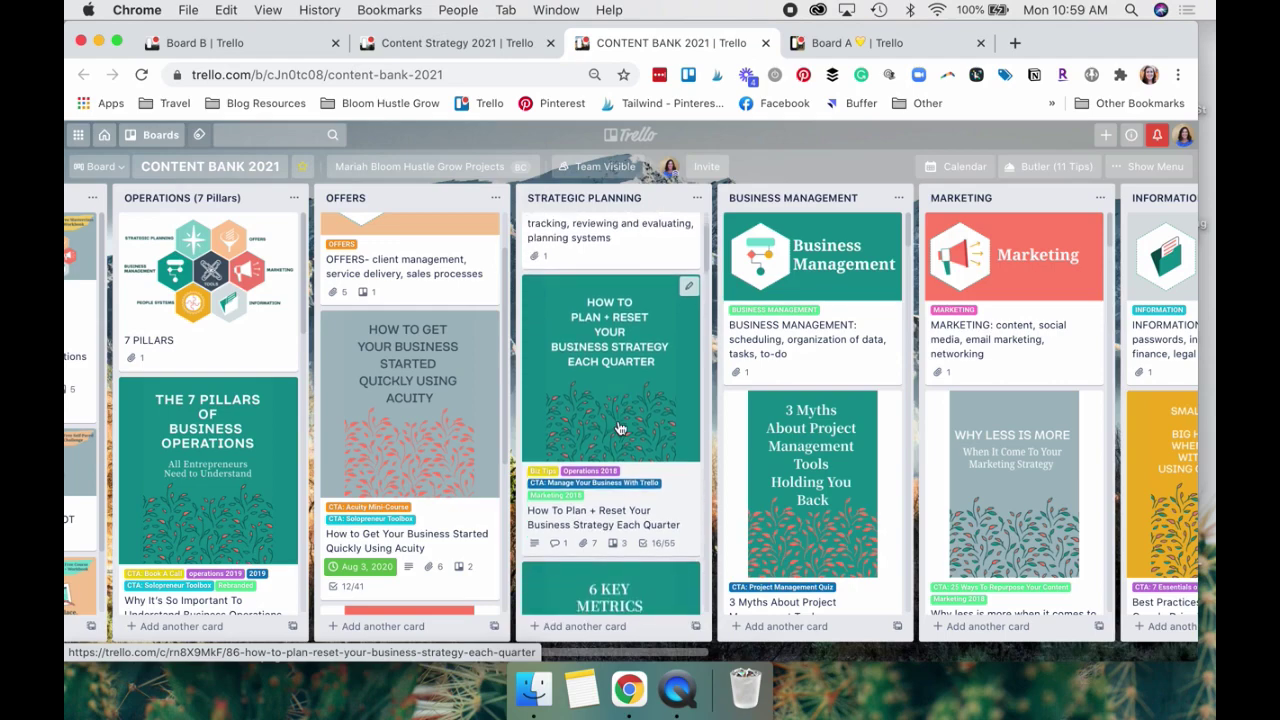
scroll(619, 428, down, 5)
scroll(620, 450, up, 3)
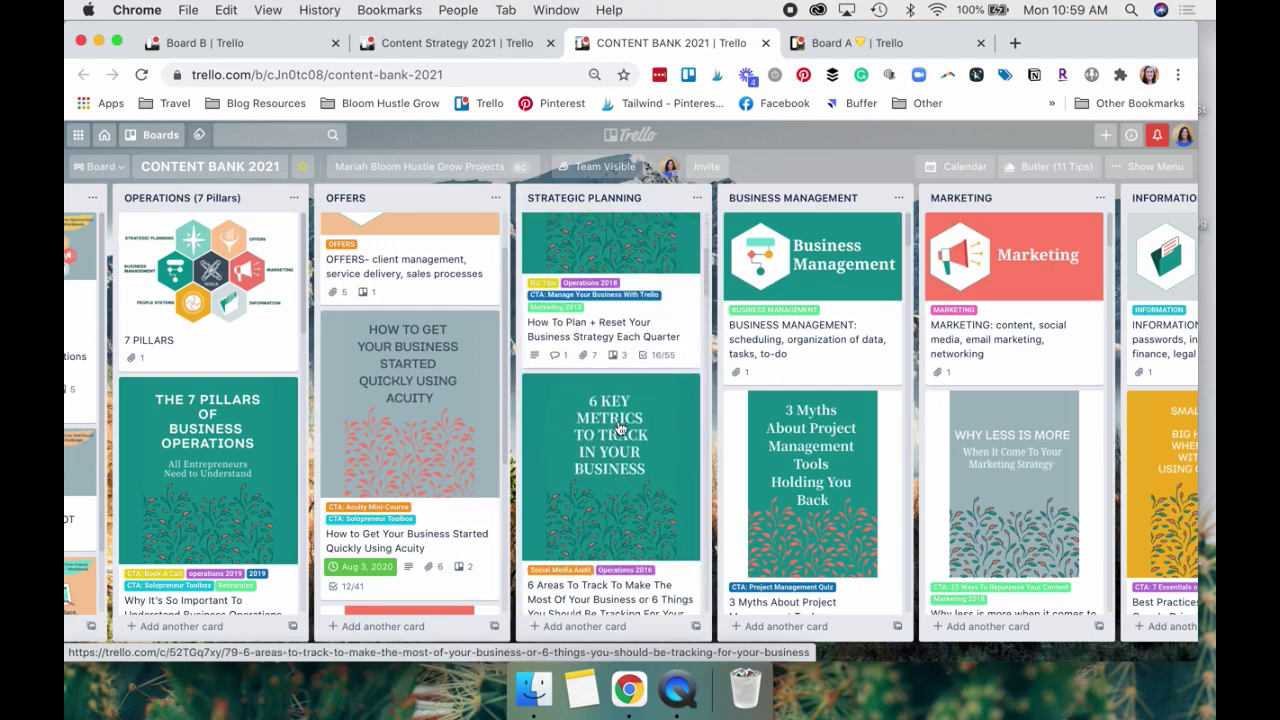
scroll(622, 472, down, 2)
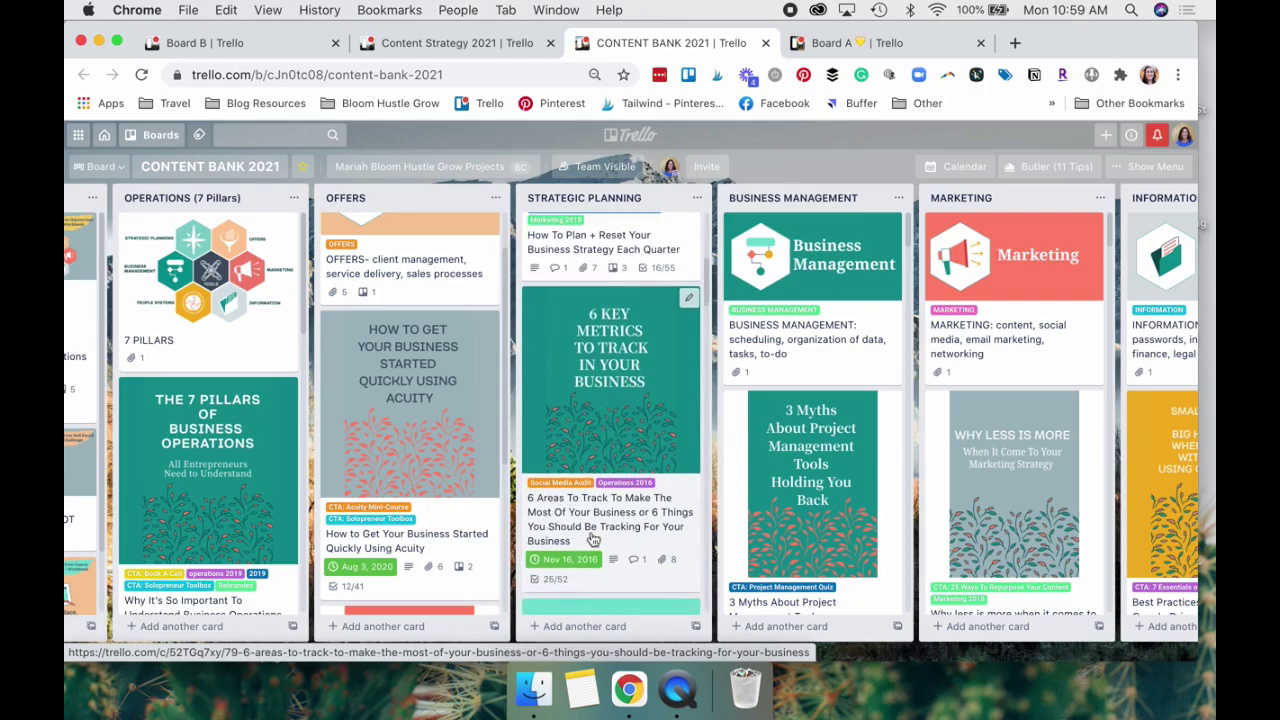
Glance at Board A, then return to CONTENT BANK 2021 and scroll further down
click(845, 43)
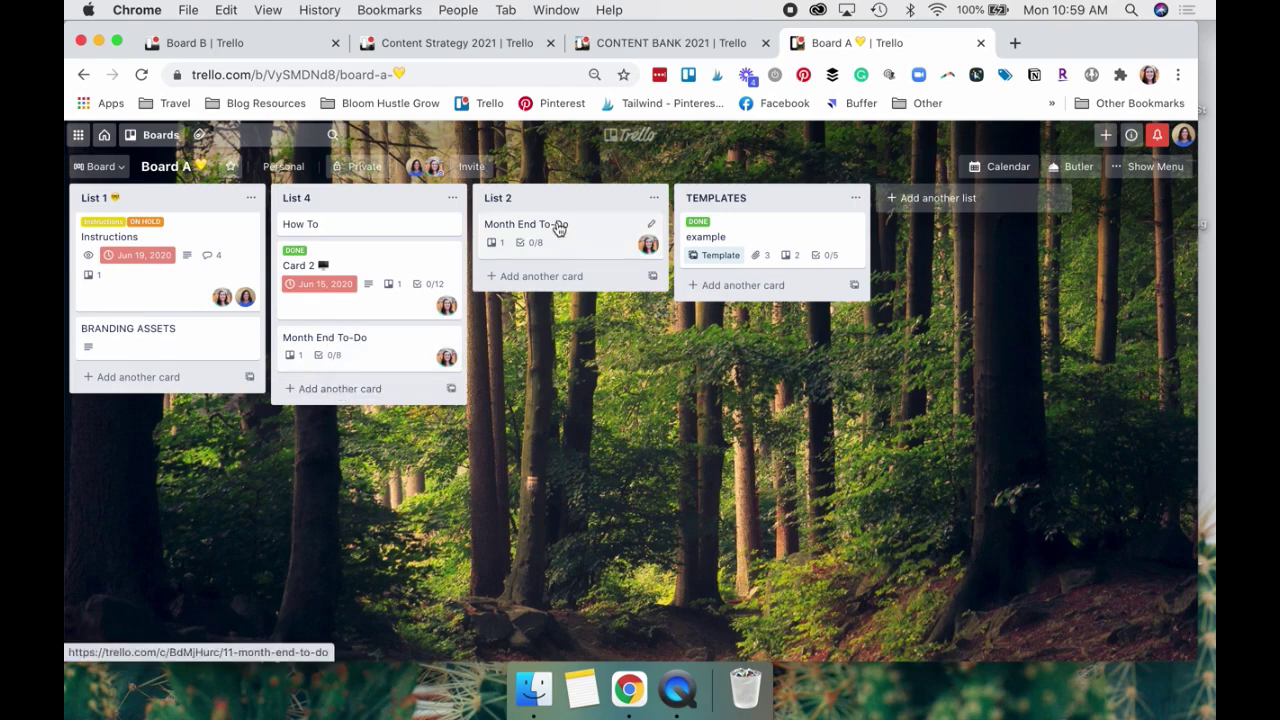
click(665, 43)
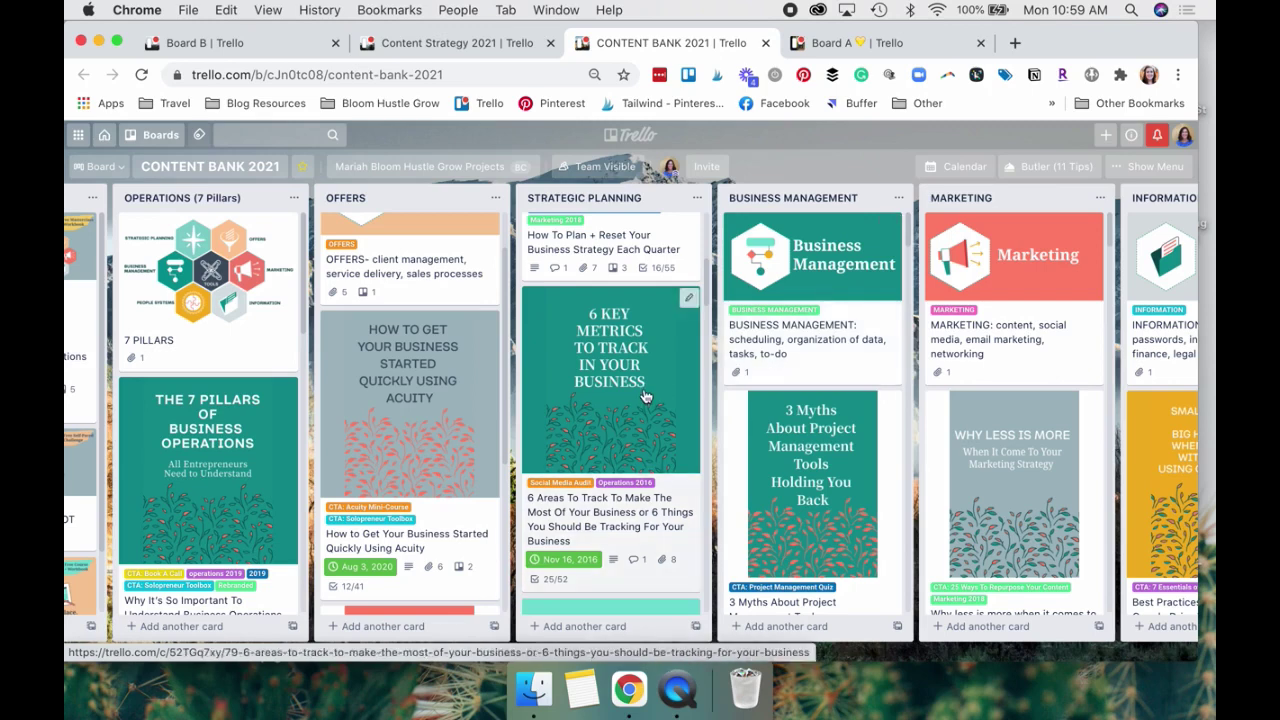
scroll(645, 397, down, 2)
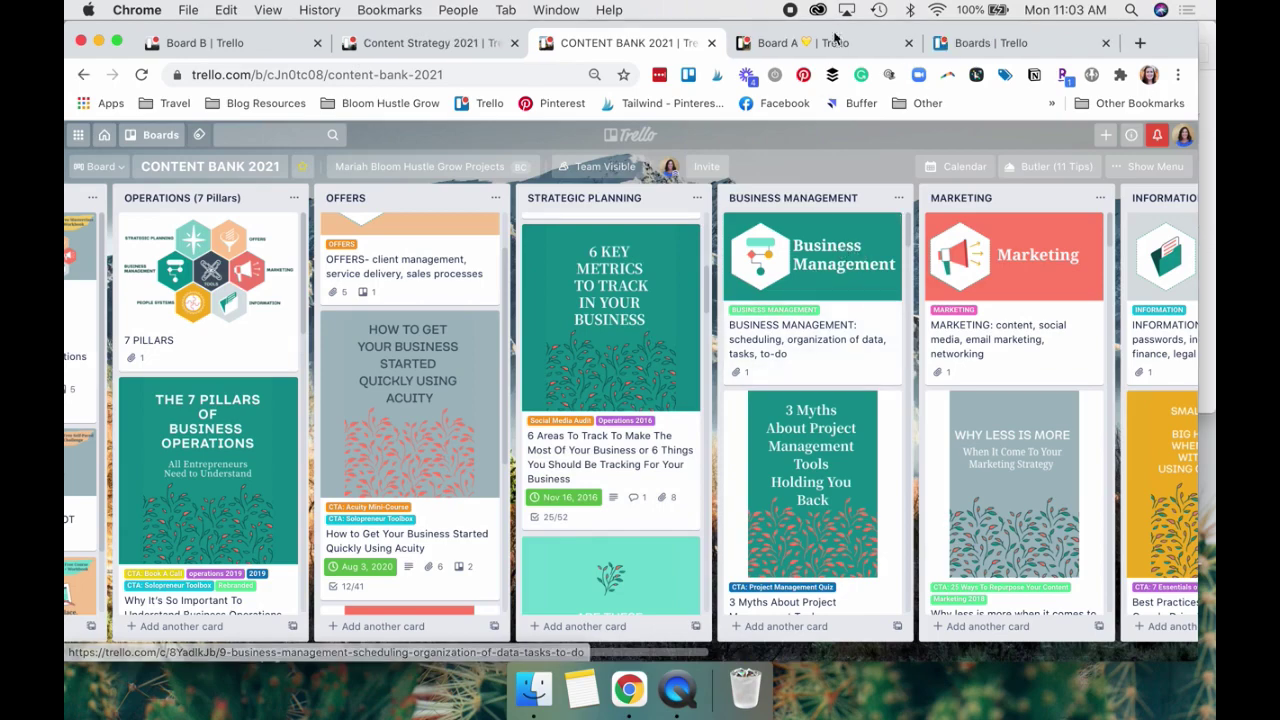
On Board A, start a new List 4 card titled '400X', then switch back to CONTENT BANK 2021
click(830, 43)
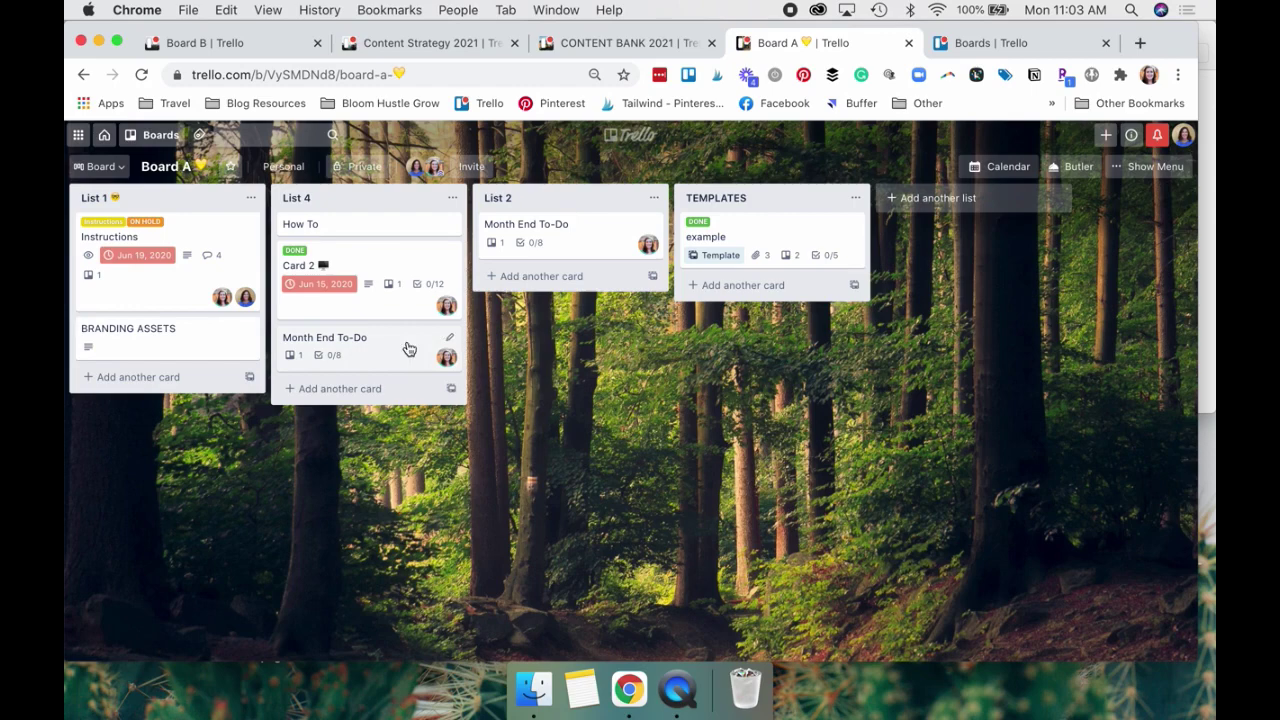
click(340, 388)
text(40)
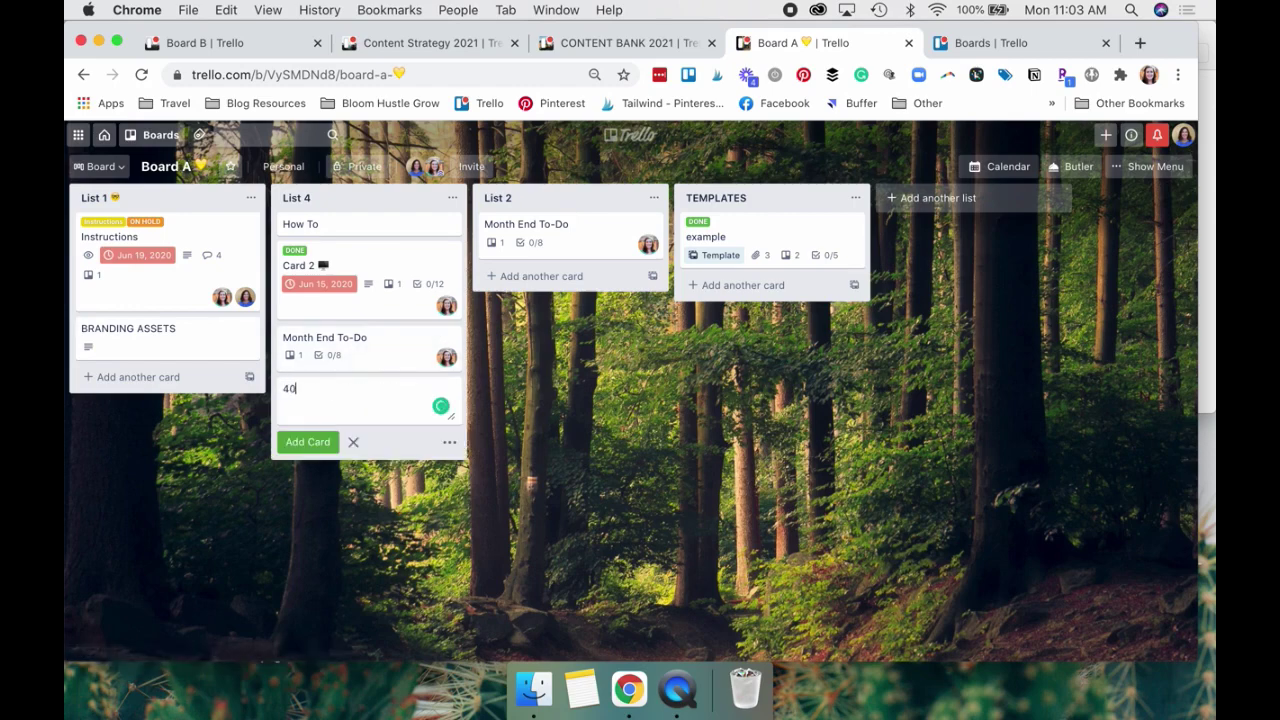
text(0X)
key(ctrl+shift+Tab)
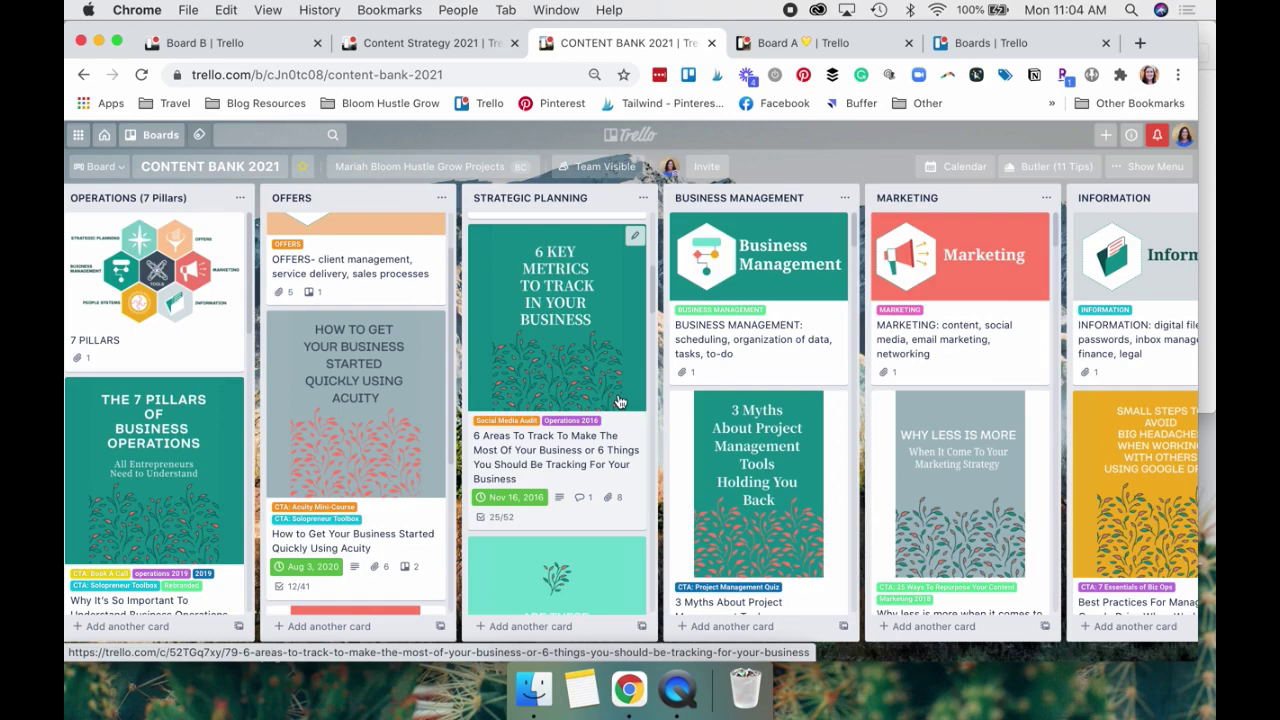
key(ctrl+Tab)
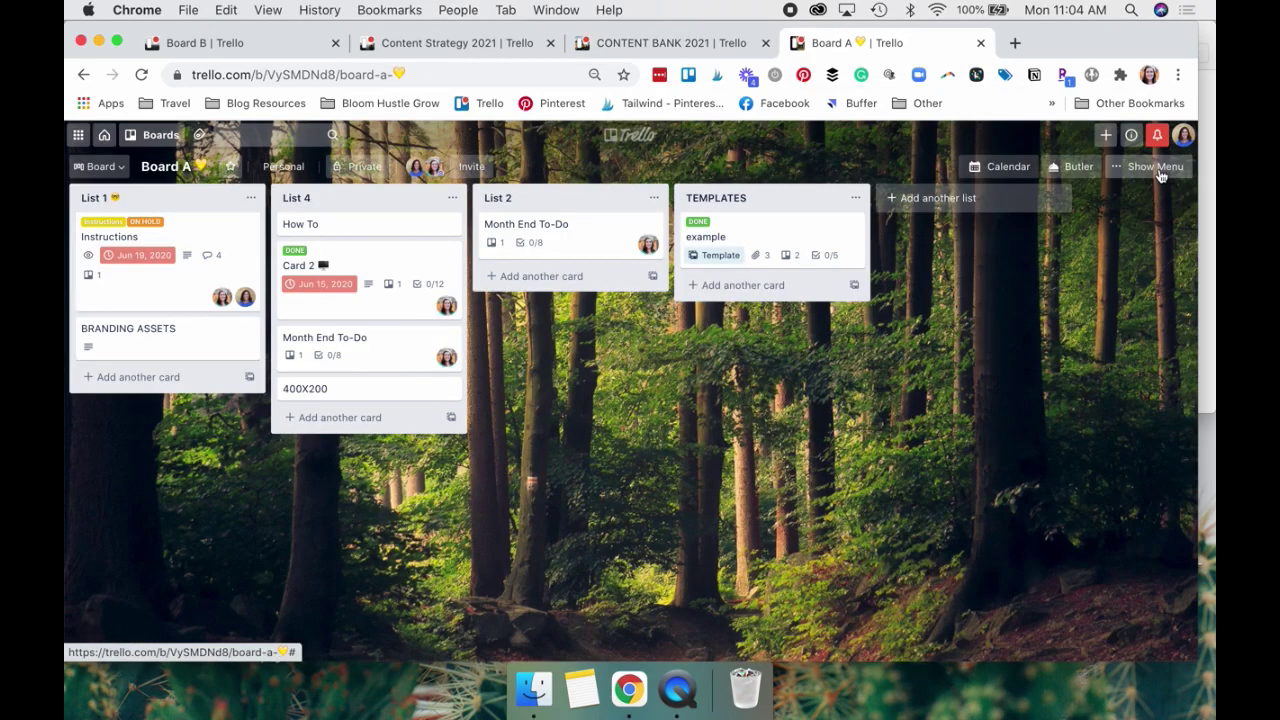
click(1158, 170)
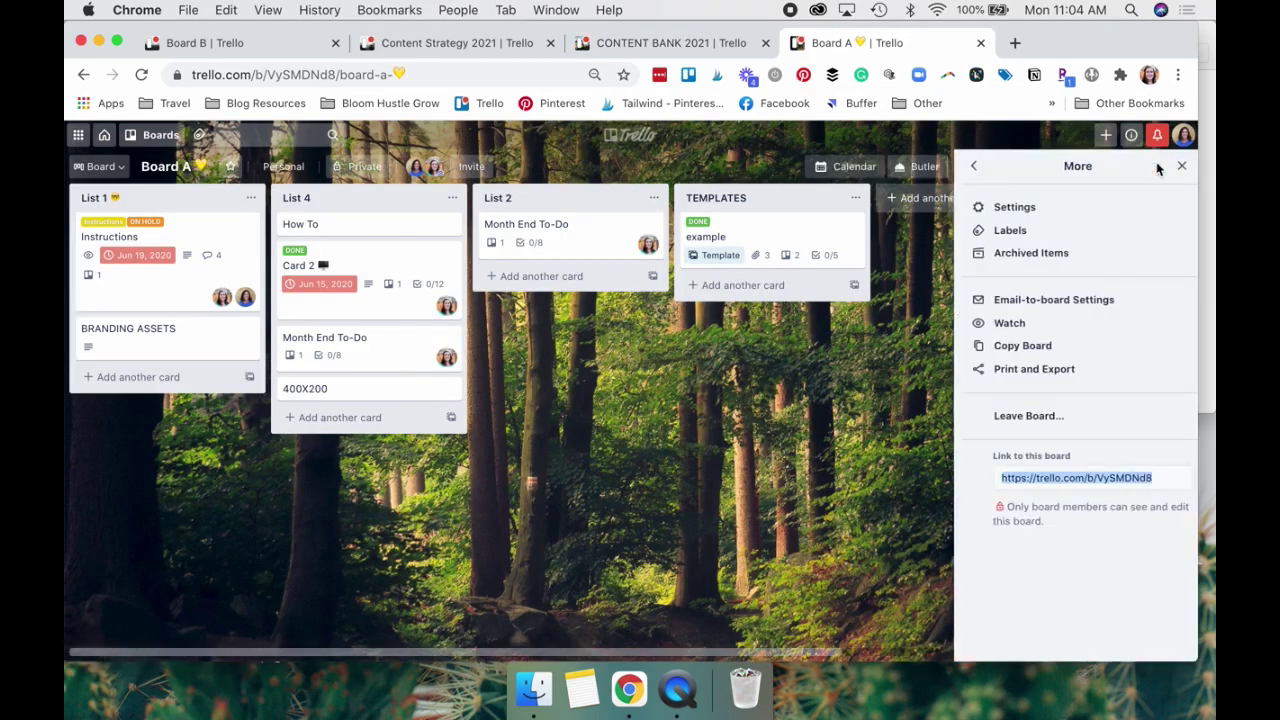
click(1069, 209)
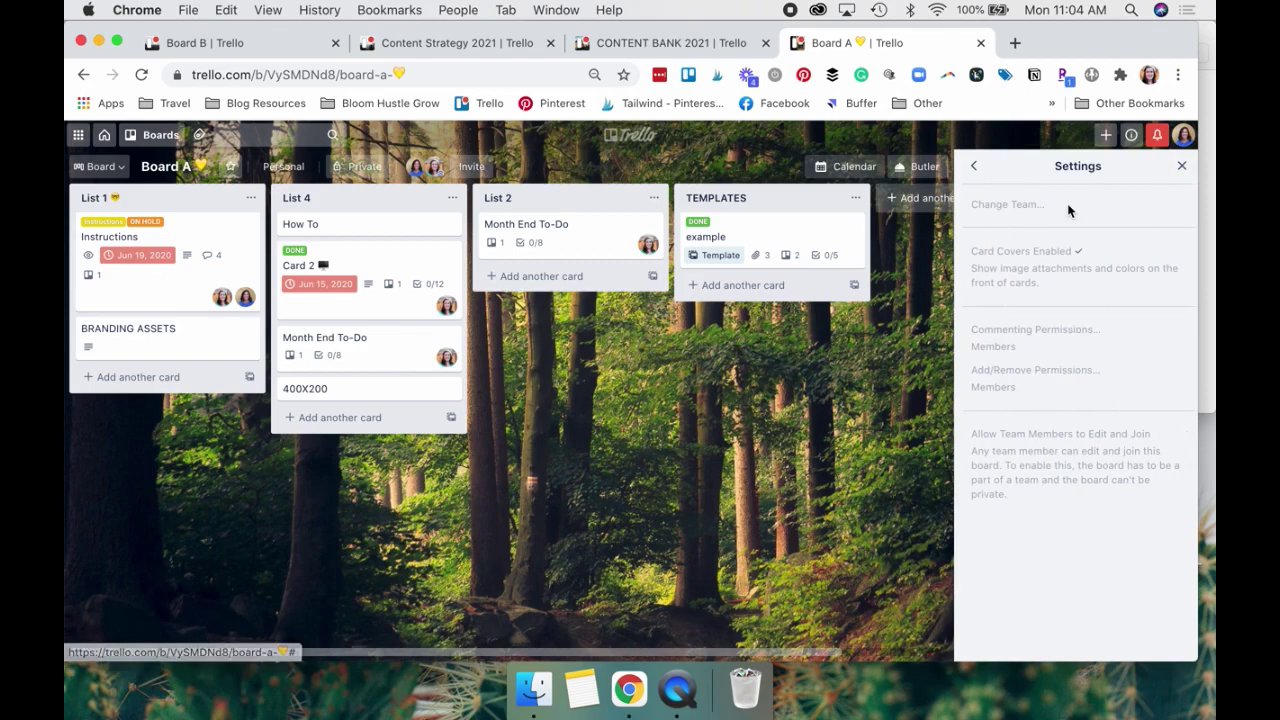
click(976, 168)
click(976, 168)
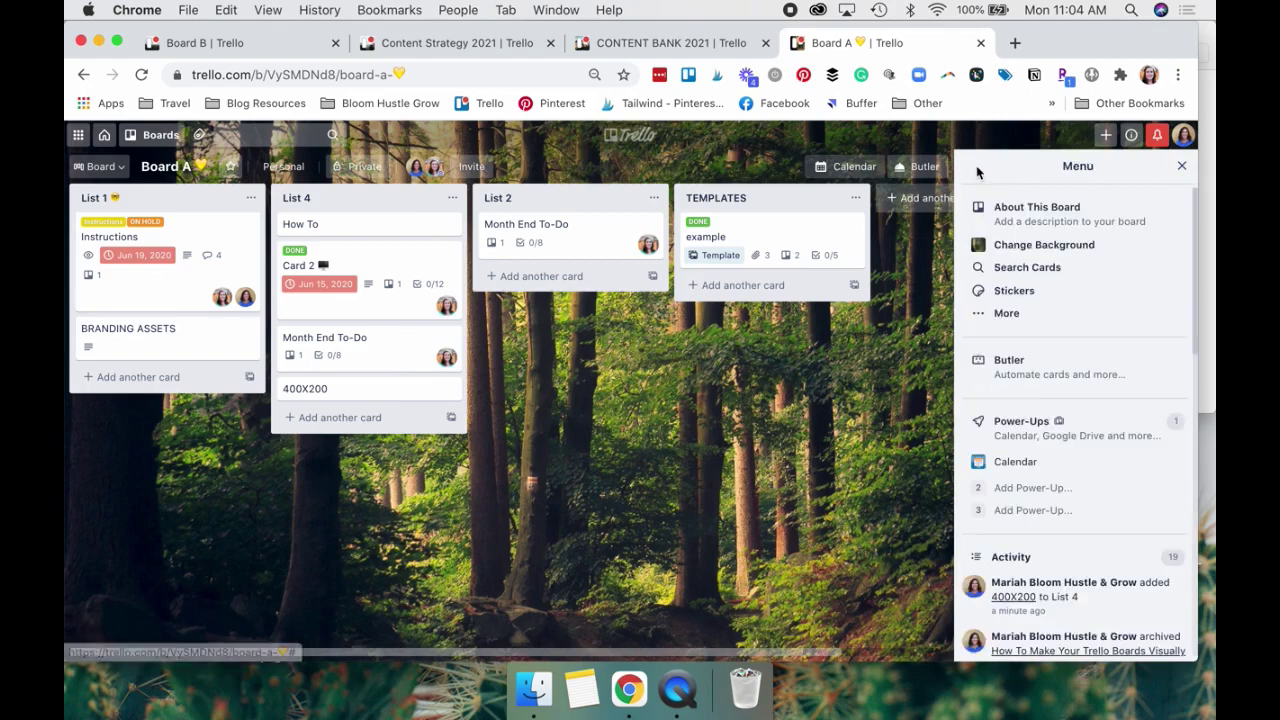
click(1008, 314)
click(1014, 207)
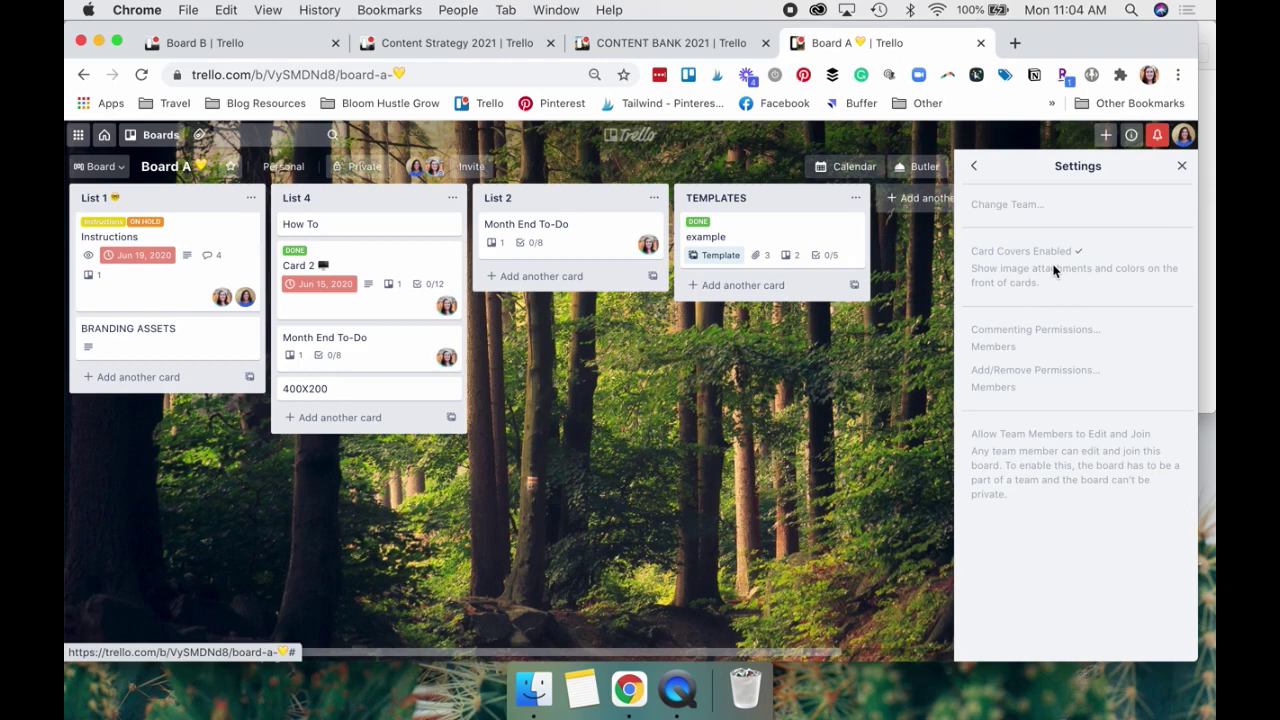
key(Escape)
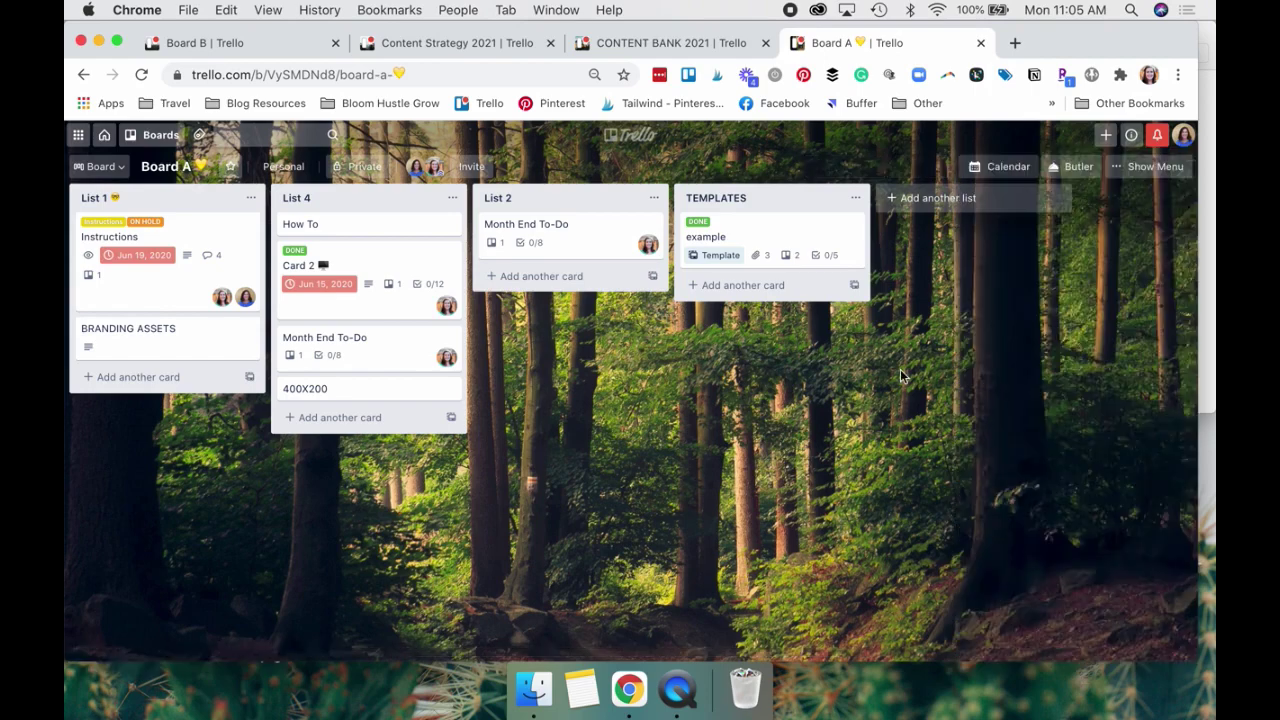
Rename the 400X200 card to '400 X 200'
click(357, 396)
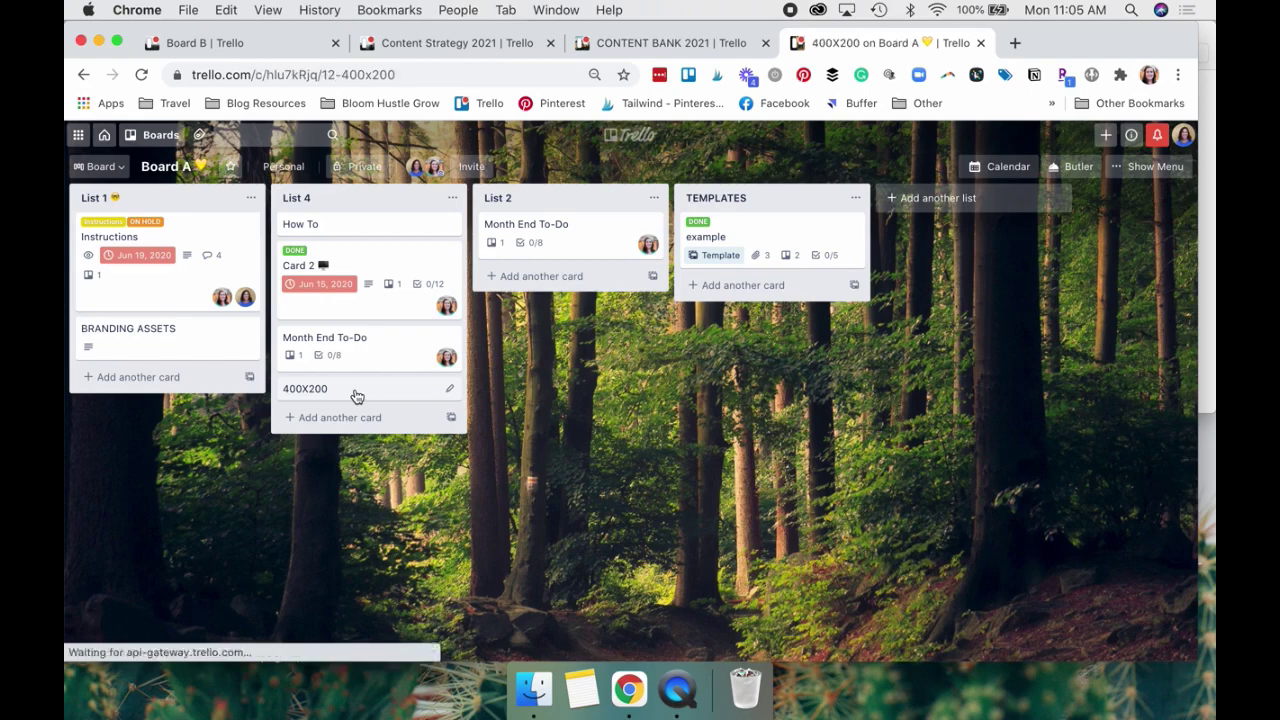
click(424, 177)
click(440, 177)
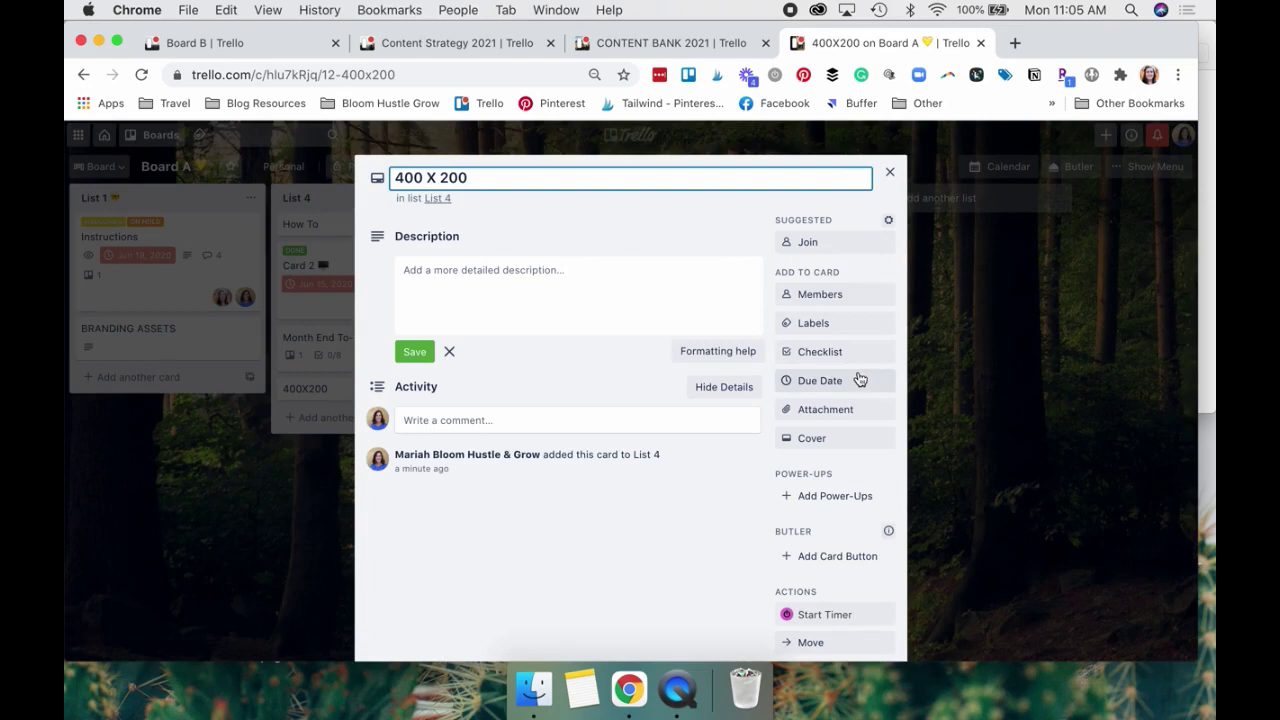
click(654, 349)
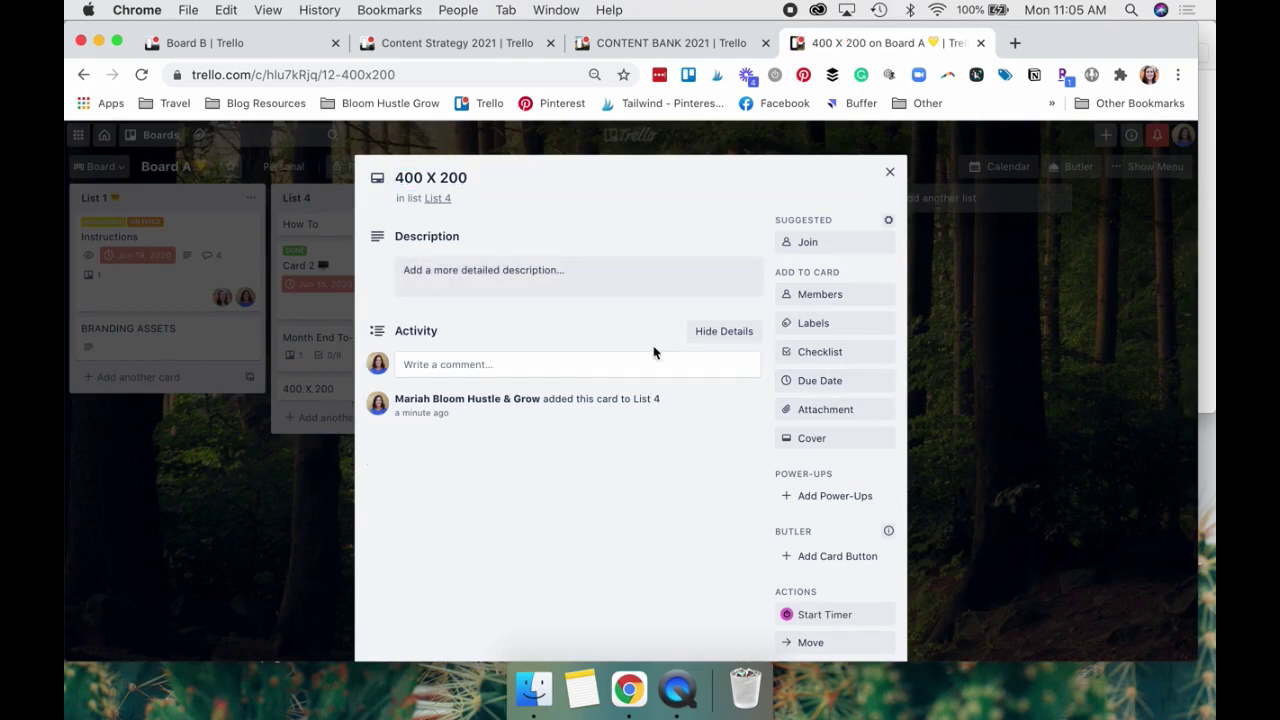
Attach a file from the computer, browsing to the 2021 Week Cards folder
click(826, 410)
click(808, 197)
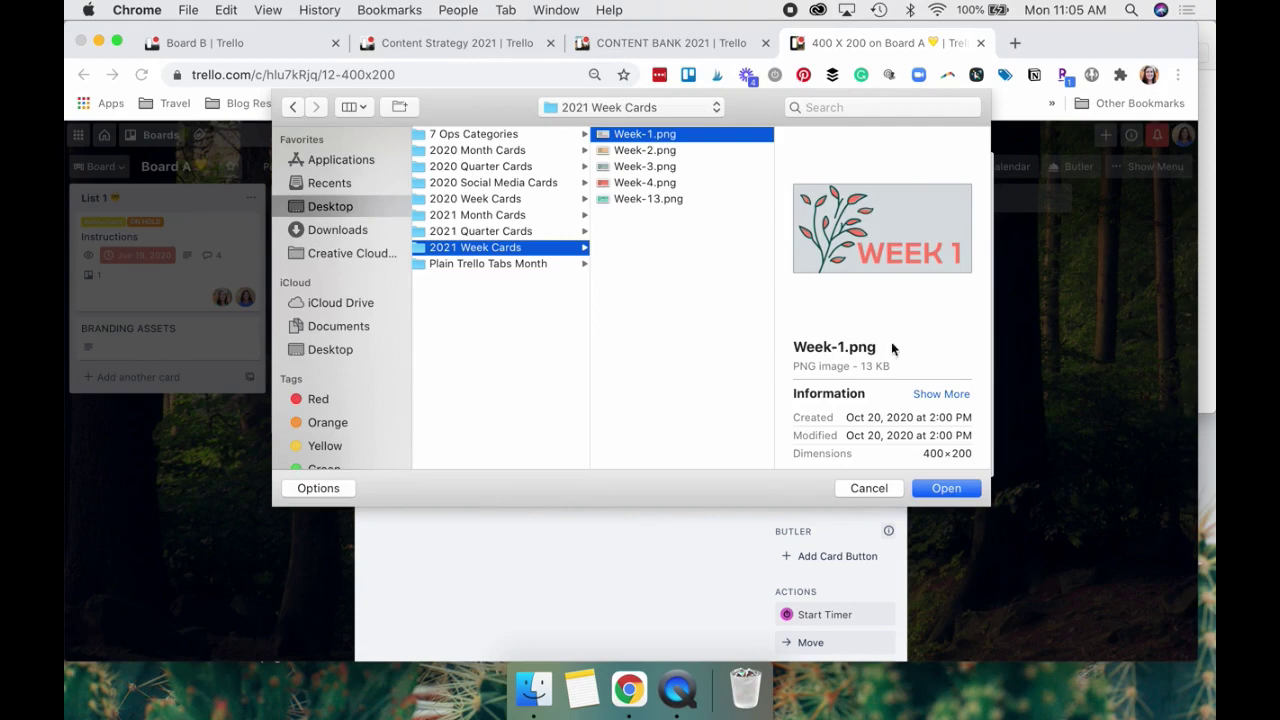
scroll(893, 348, down, 1)
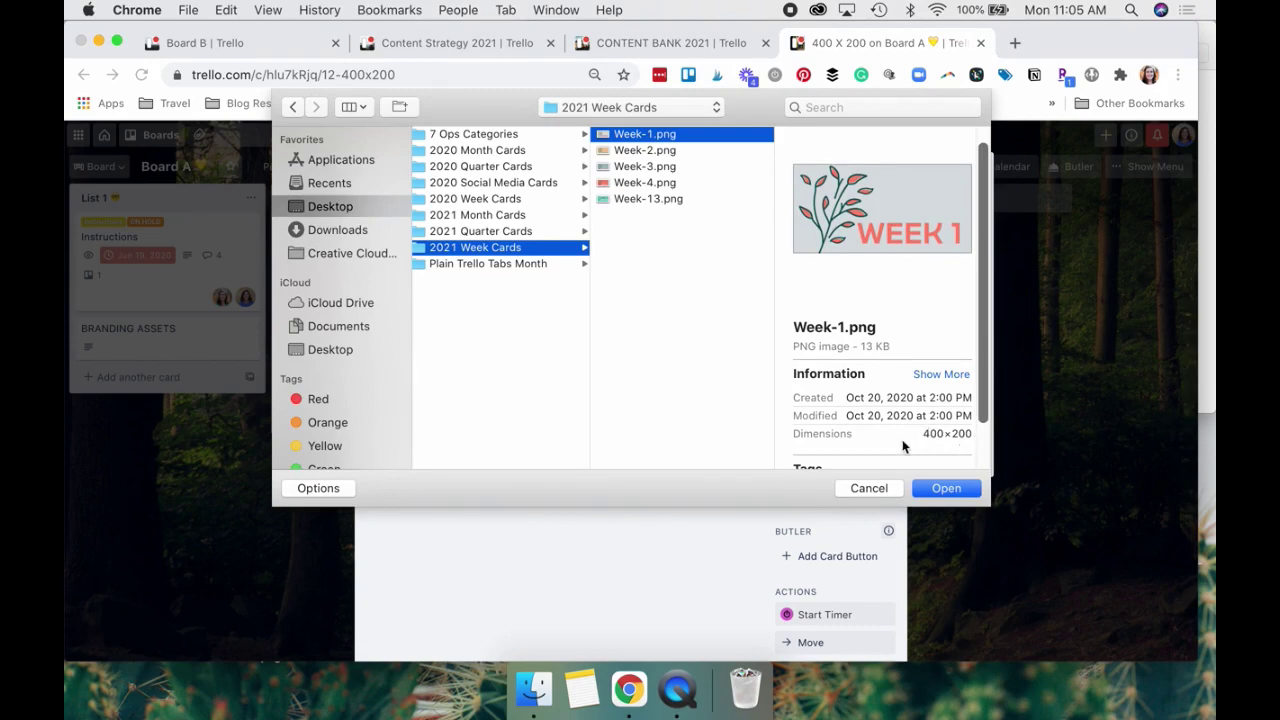
scroll(907, 448, down, 1)
Attach Week-1.png, remove and reapply it as the 400 X 200 cover, then close the card
click(946, 490)
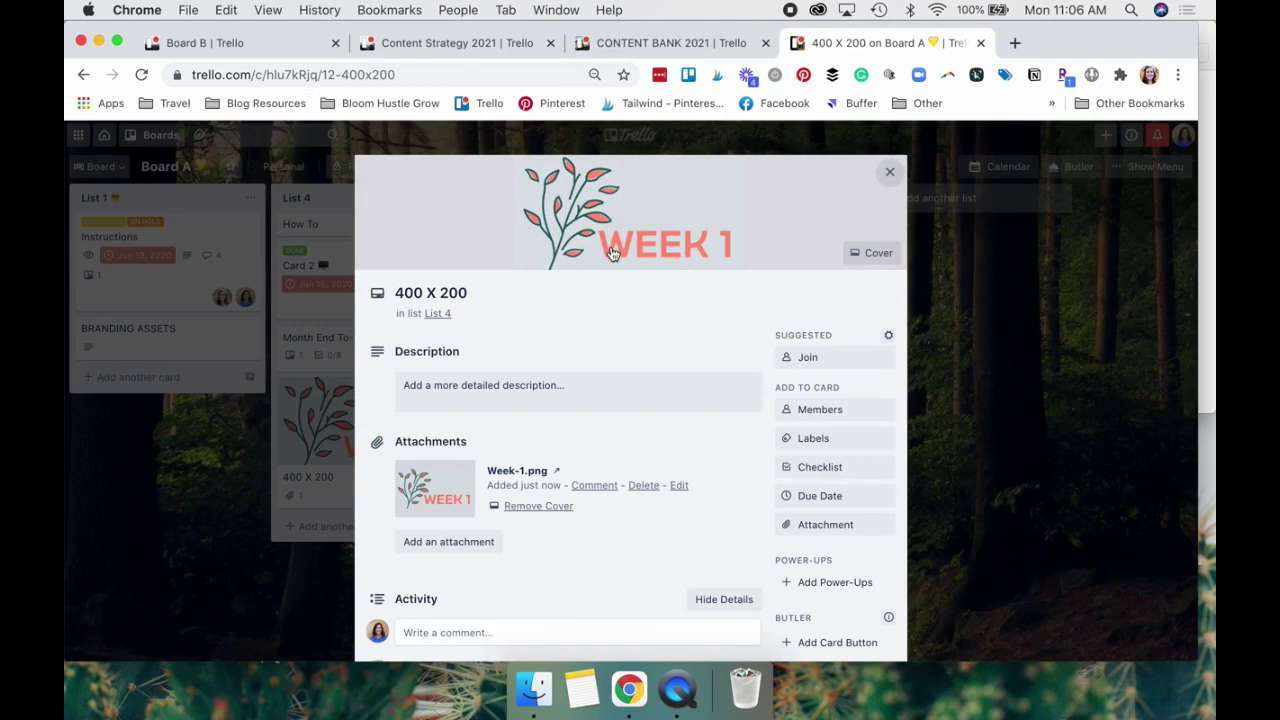
scroll(603, 305, down, 1)
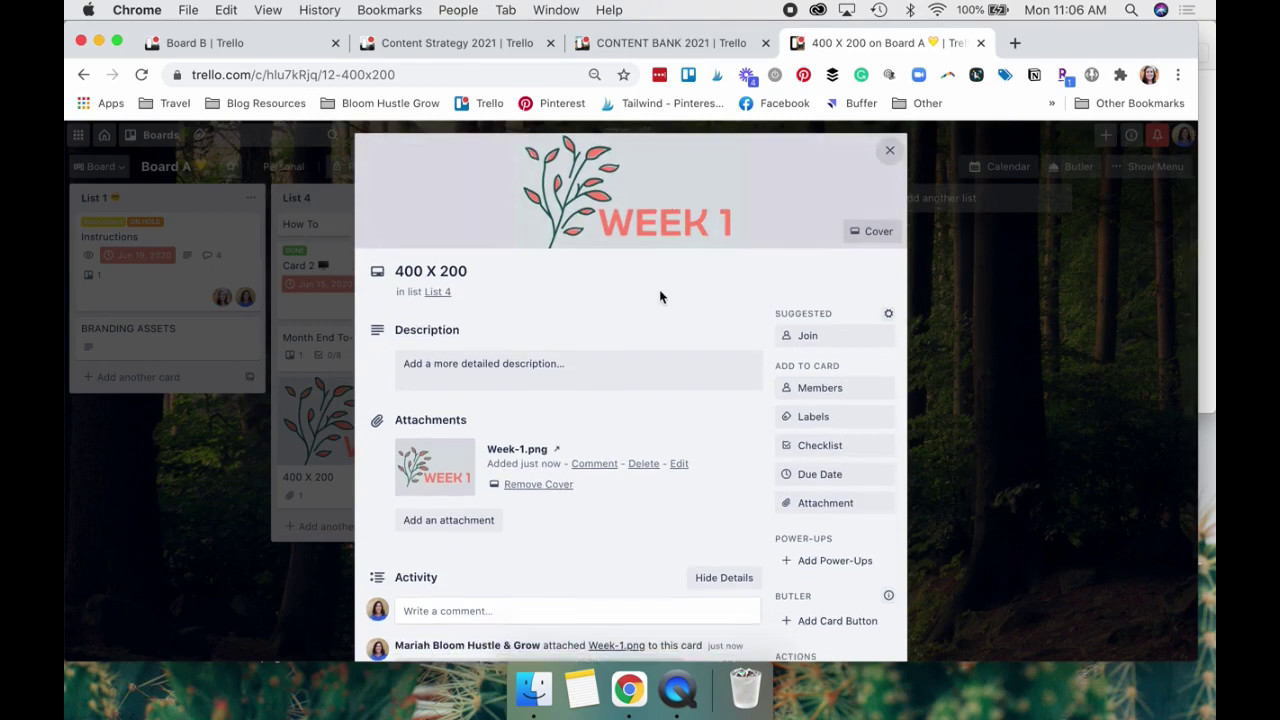
click(540, 485)
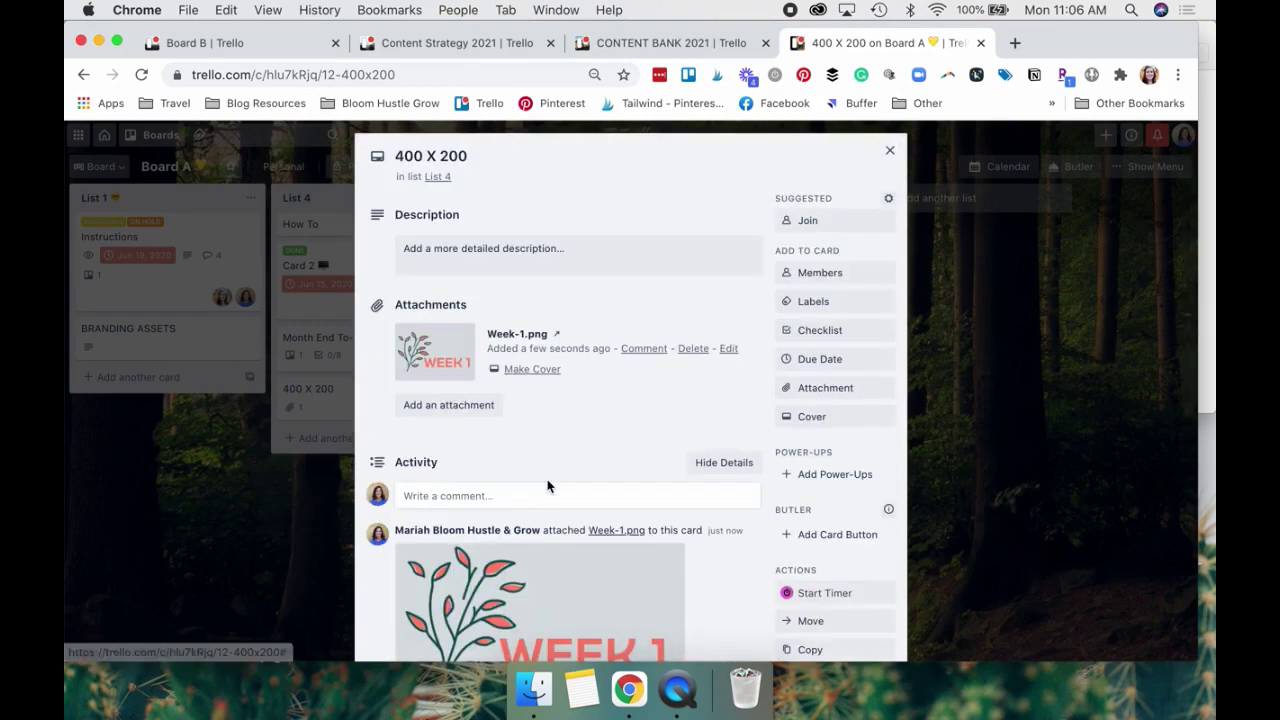
scroll(545, 400, down, 1)
click(540, 352)
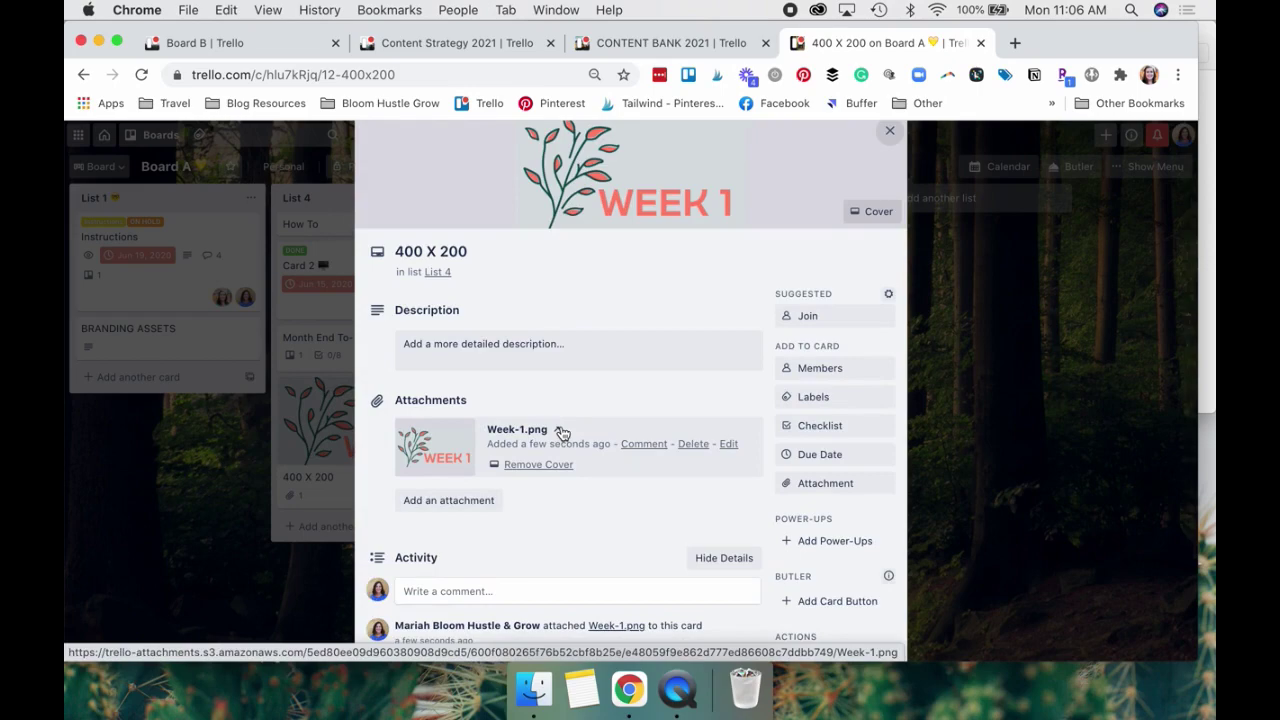
click(349, 537)
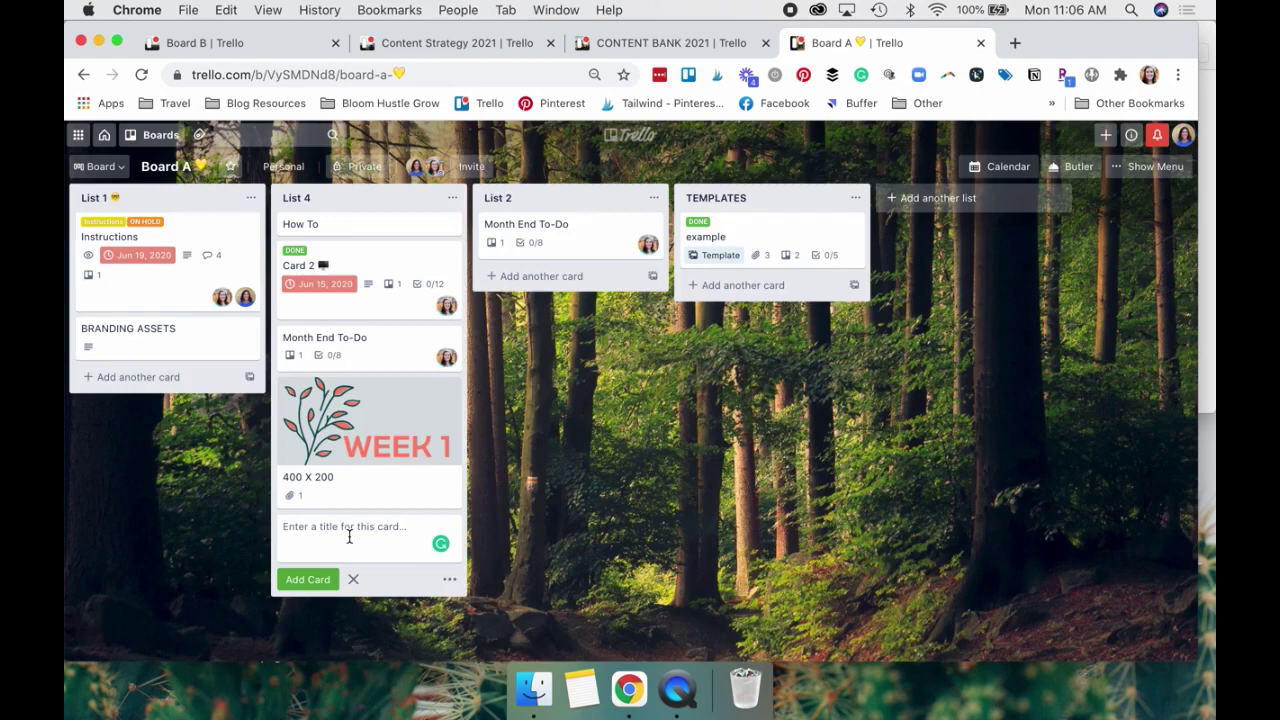
Discard the empty List 4 draft and give Month End To-Do a yellow cover
click(352, 580)
click(583, 232)
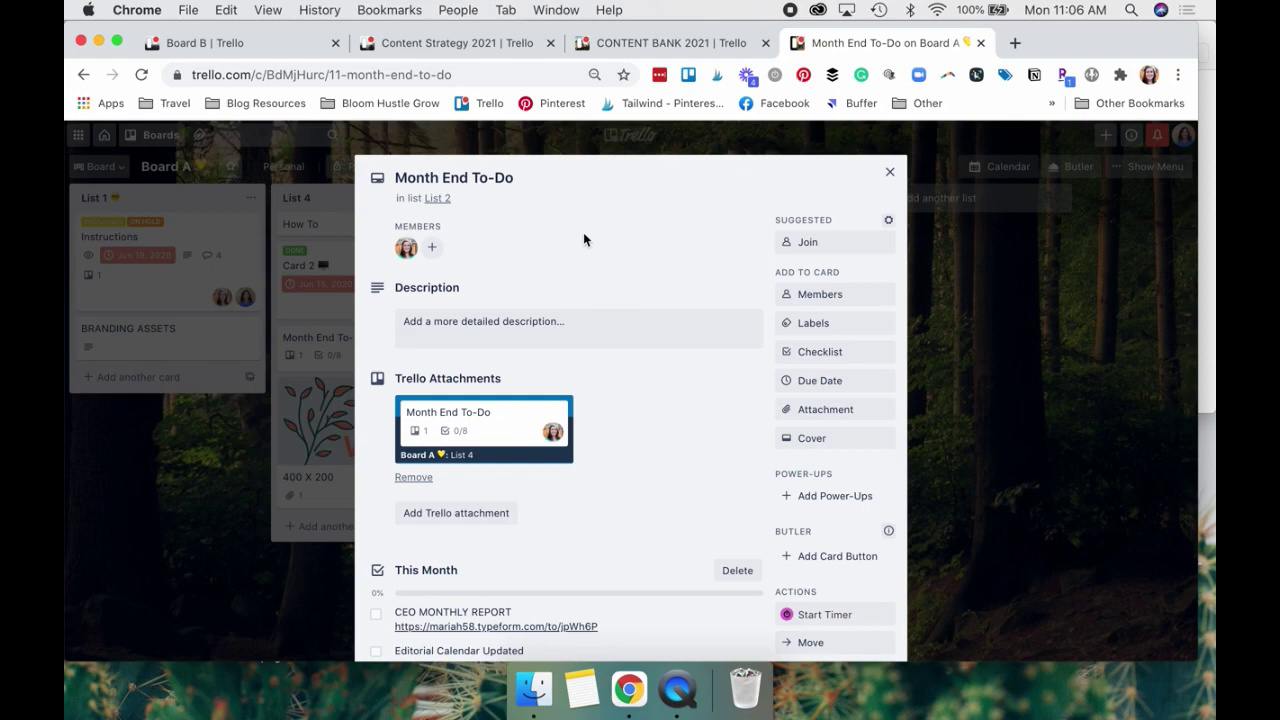
click(829, 441)
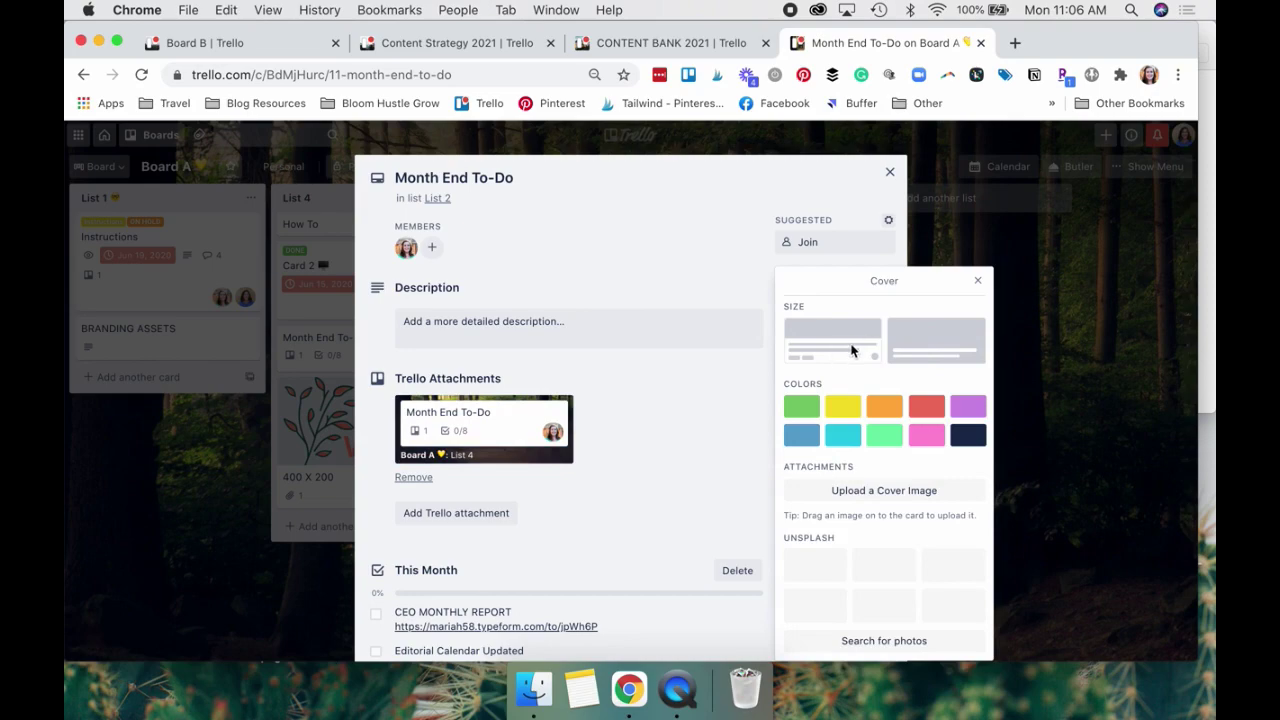
click(848, 412)
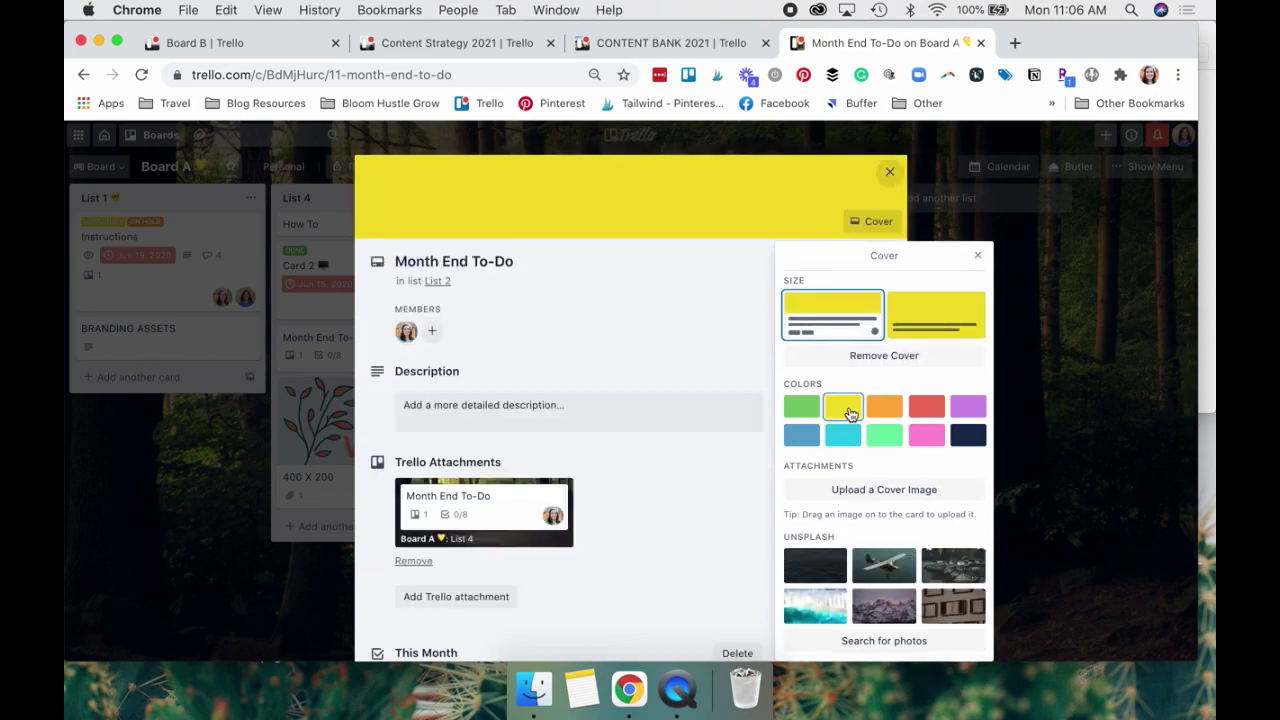
click(889, 171)
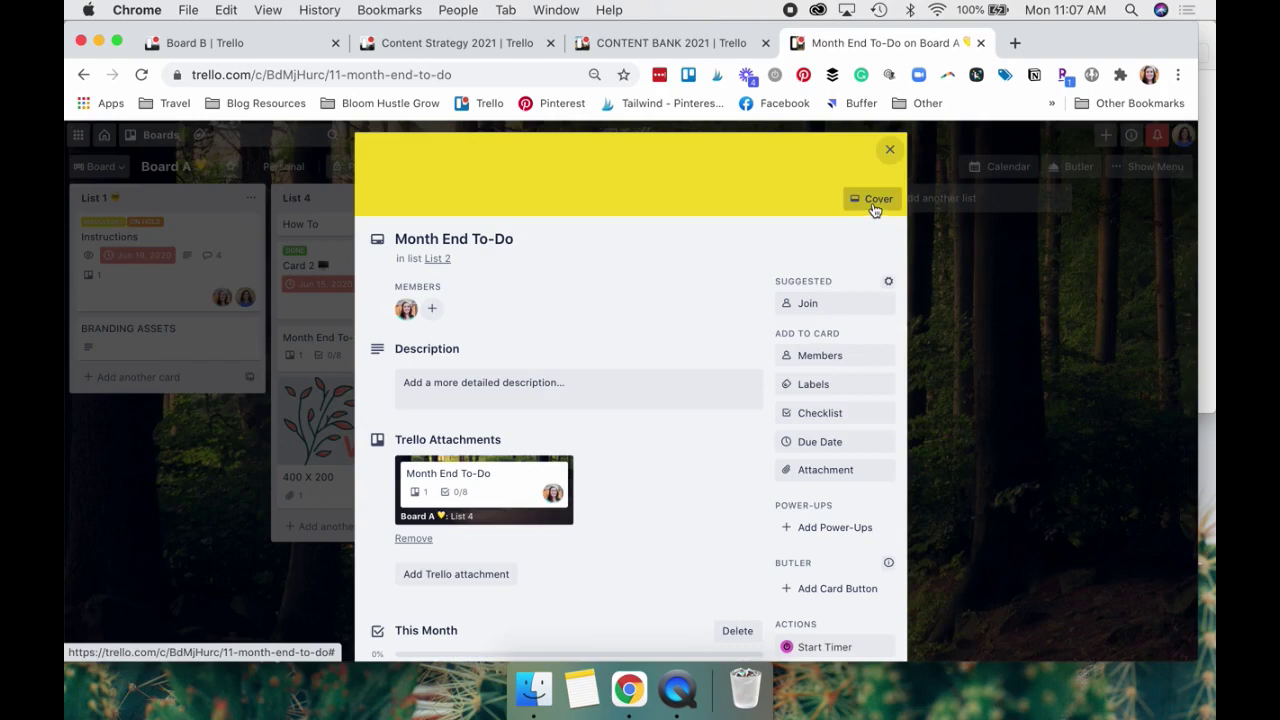
Replace the yellow cover with the Unsplash mountain photo and close the card
click(875, 200)
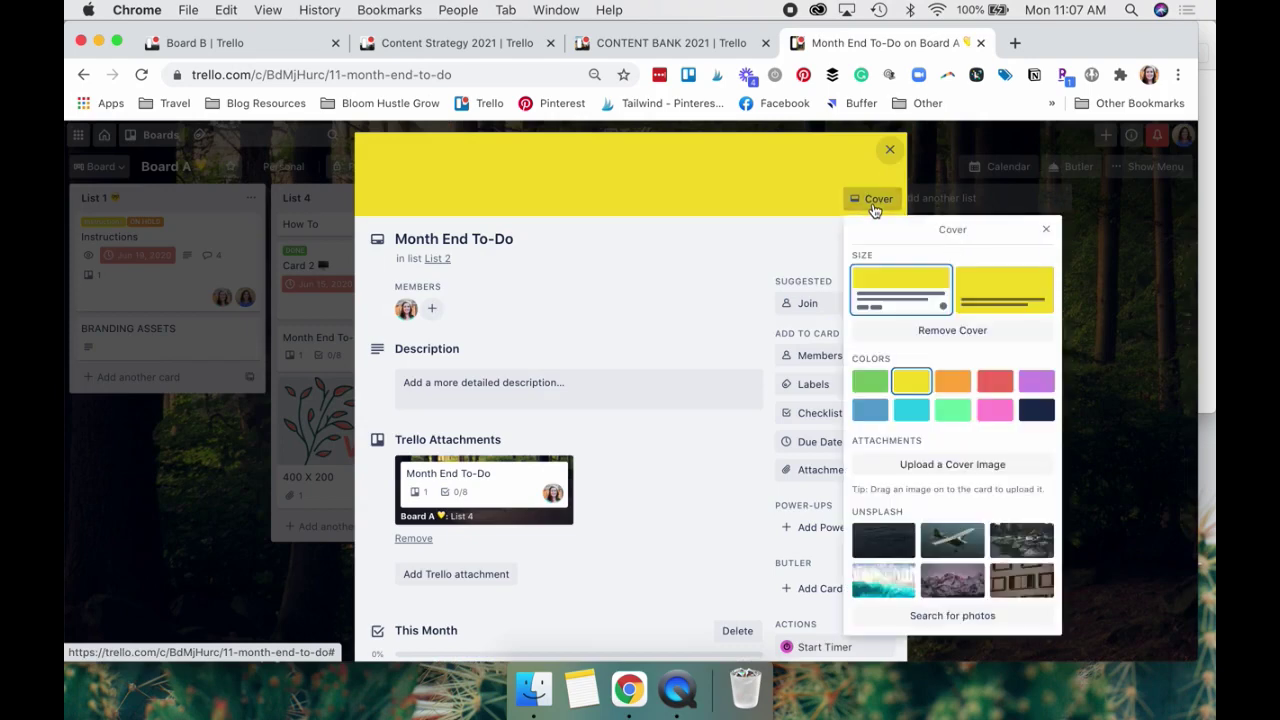
click(944, 583)
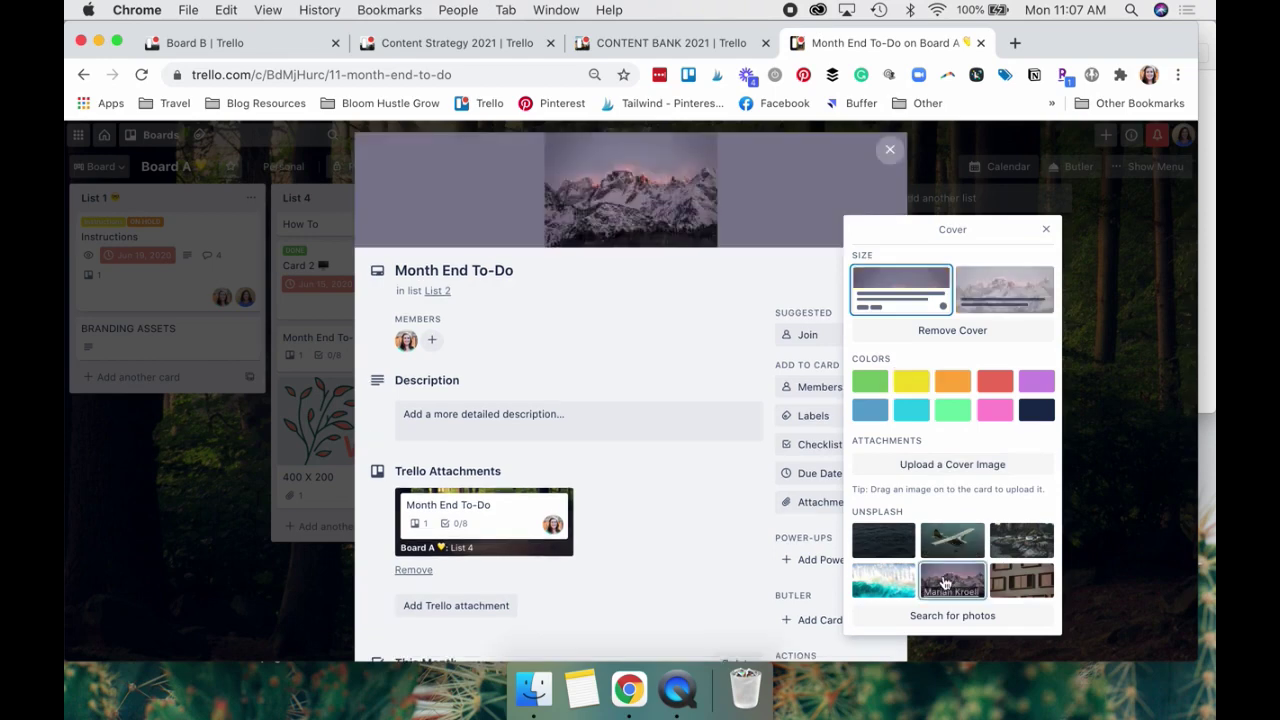
click(1046, 229)
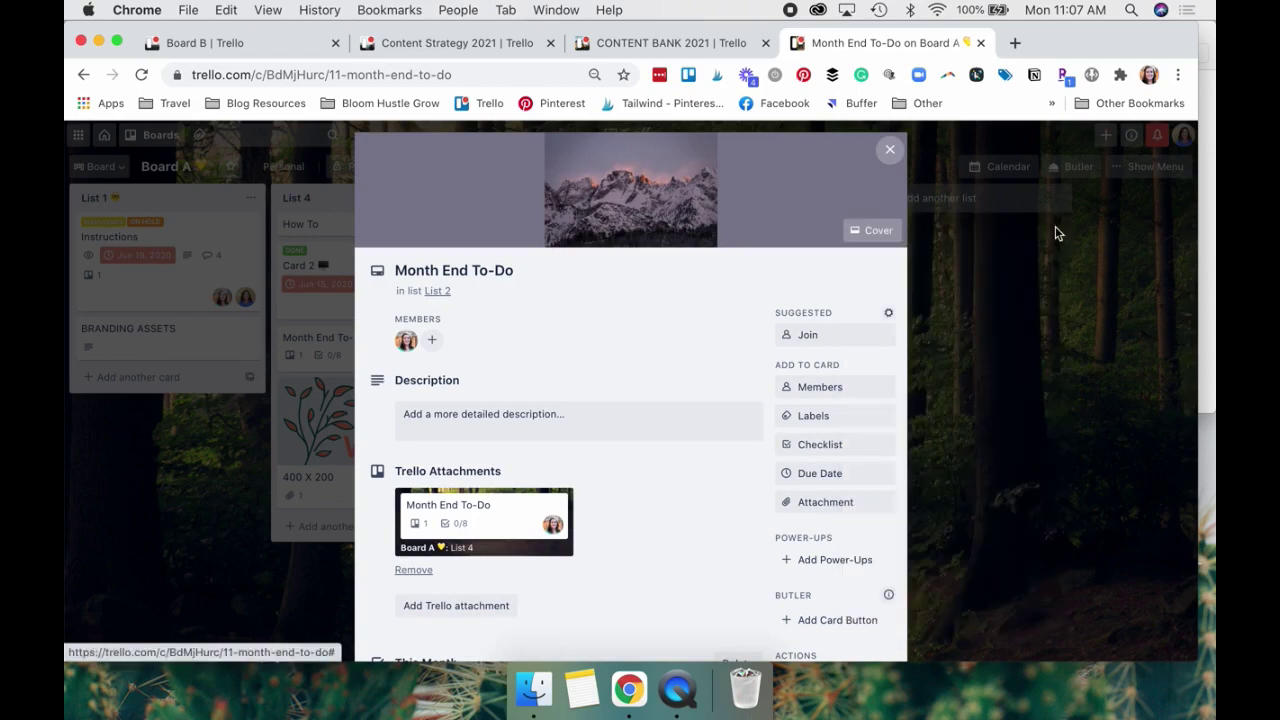
click(887, 150)
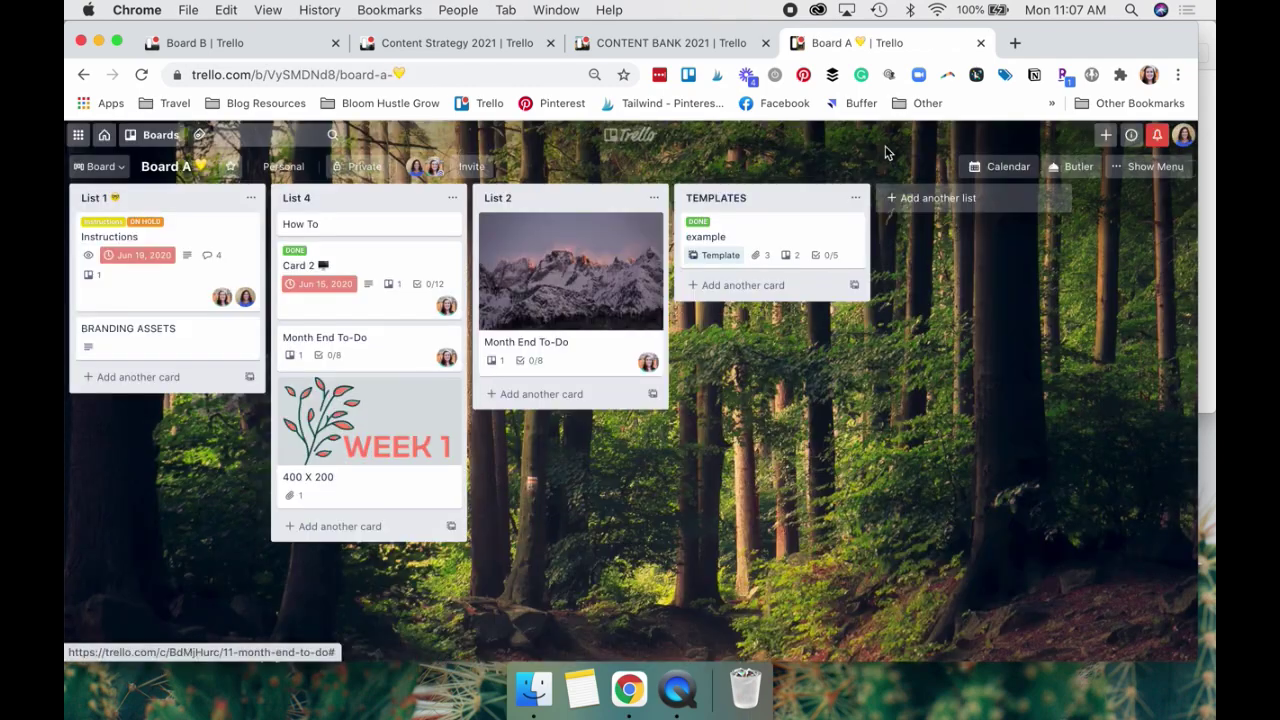
Make the Month End To-Do mountain cover full size
click(582, 371)
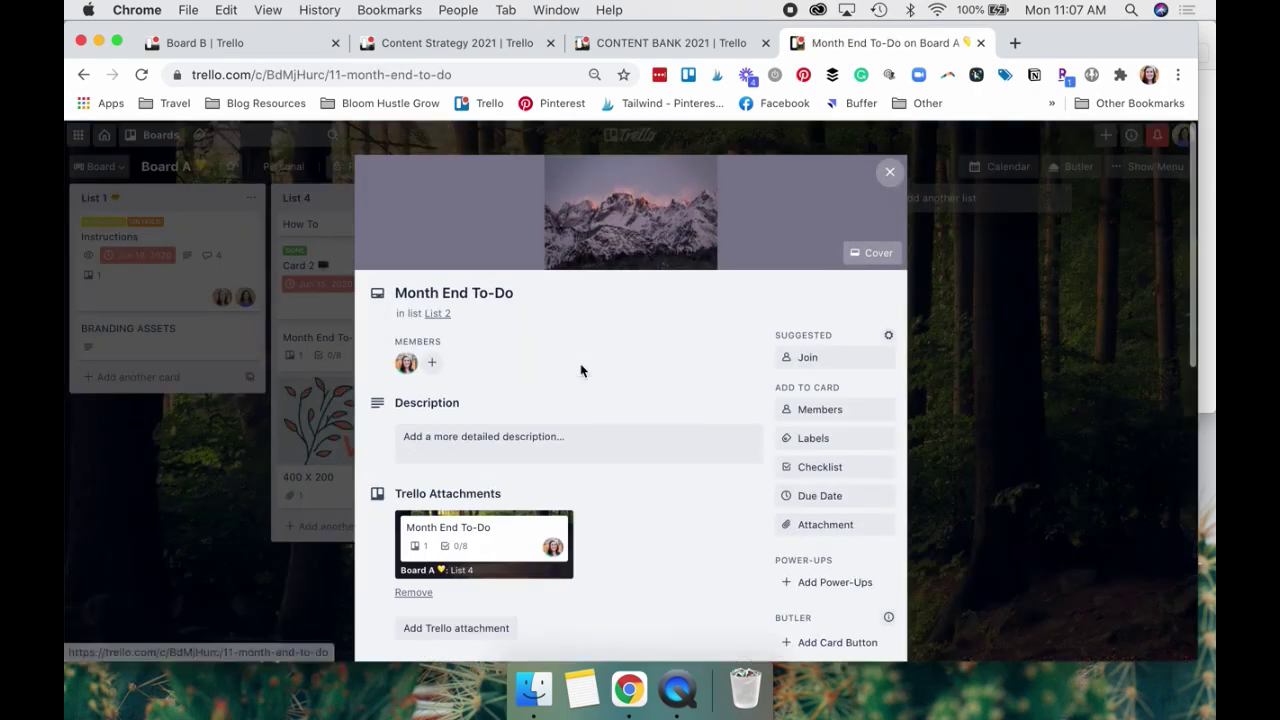
click(873, 245)
click(1006, 318)
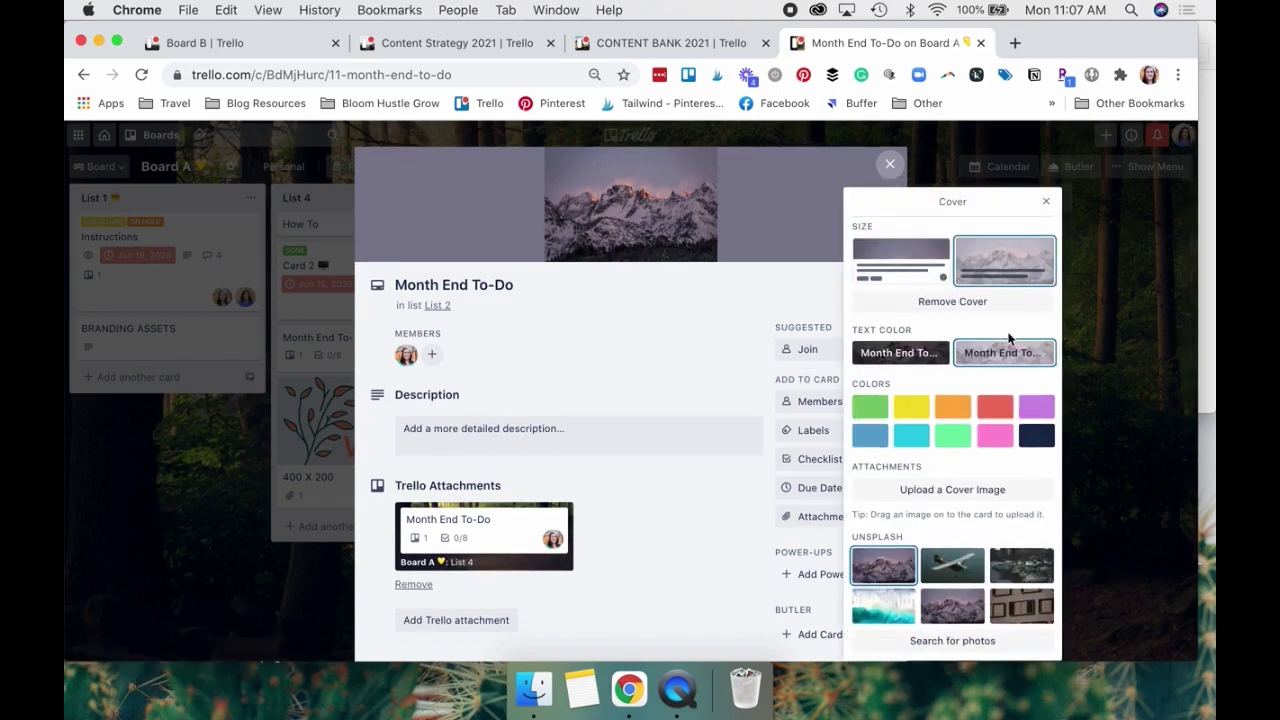
click(1046, 201)
click(890, 164)
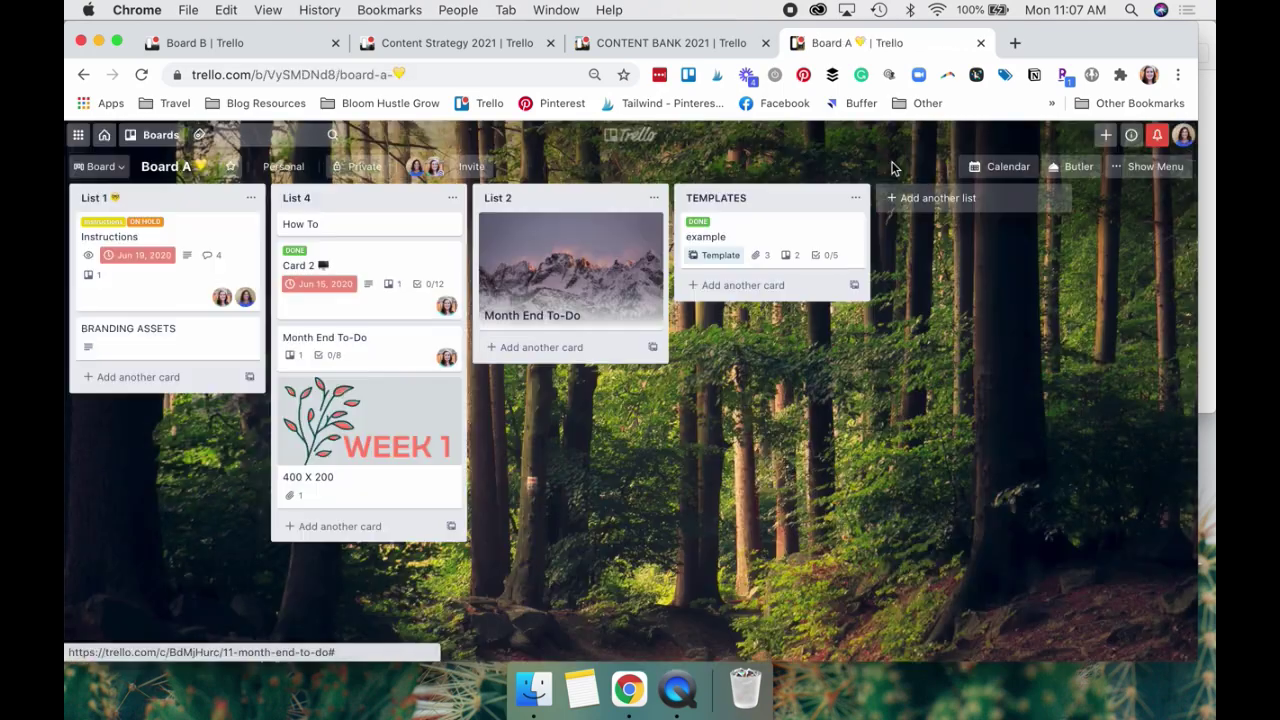
Keep the 400 X 200 card's Week 1 cover at standard size after trying full size
click(380, 486)
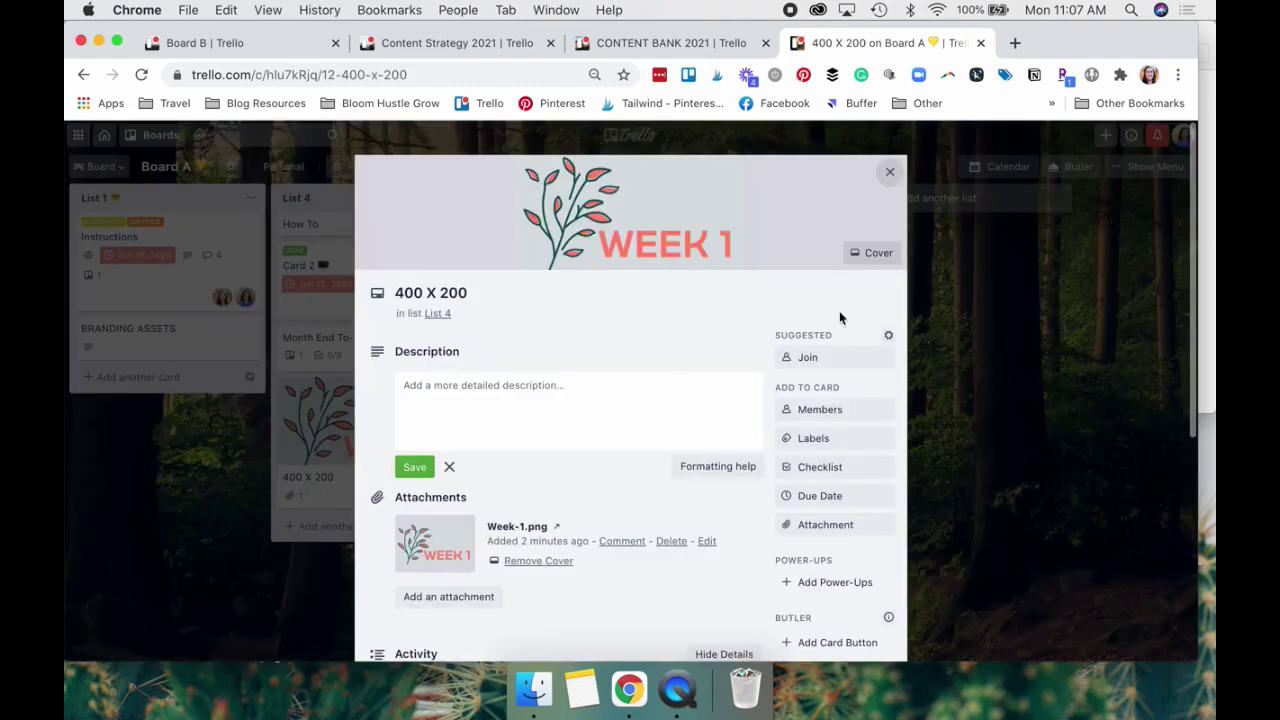
click(871, 253)
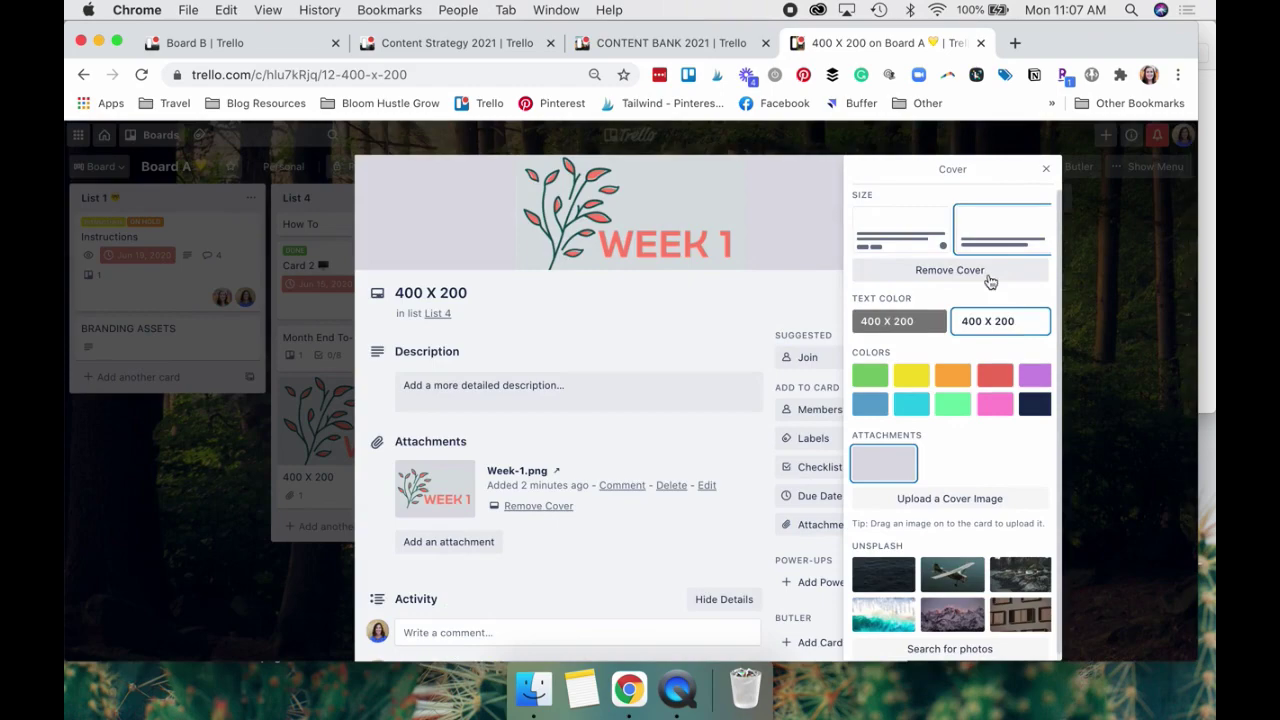
click(1046, 169)
click(888, 172)
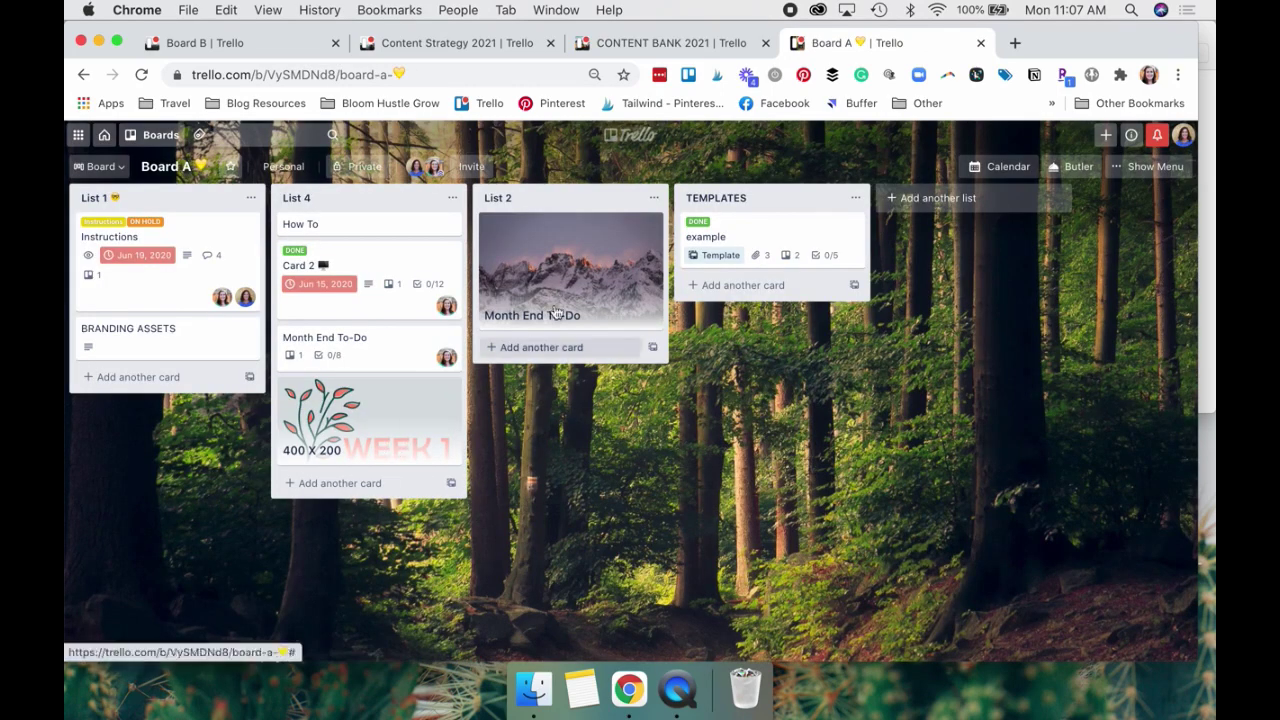
click(416, 428)
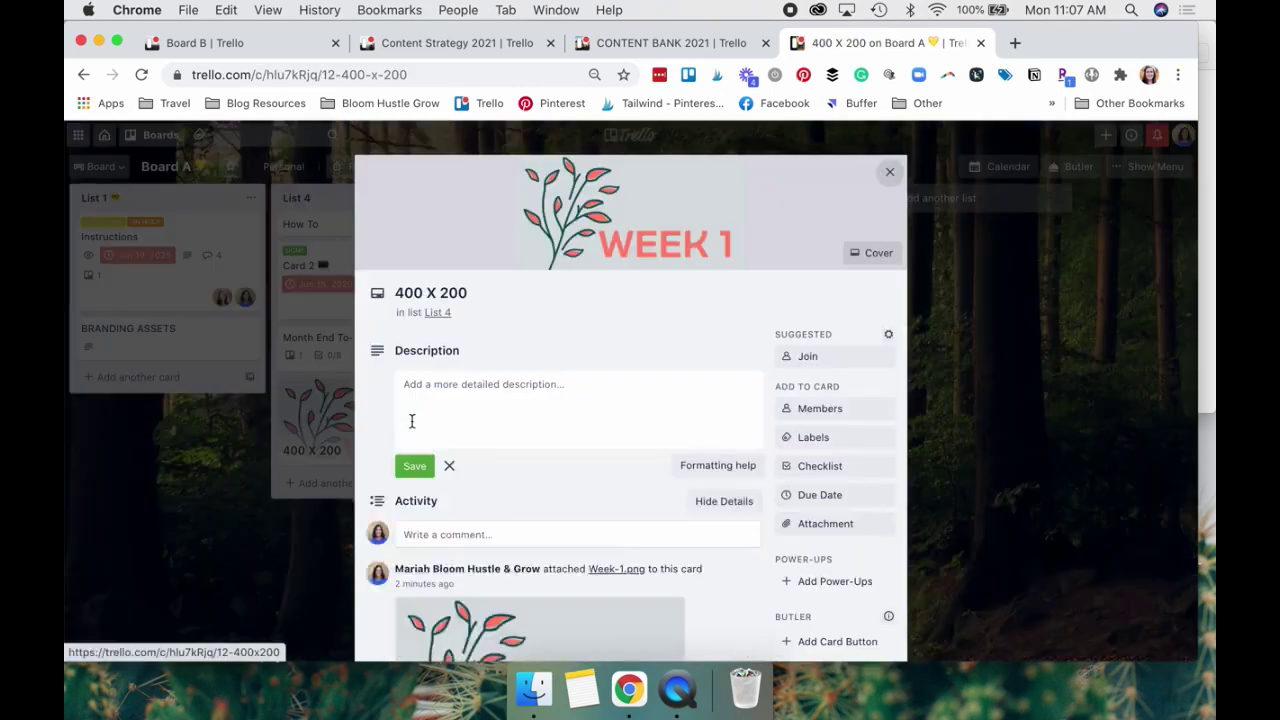
click(872, 255)
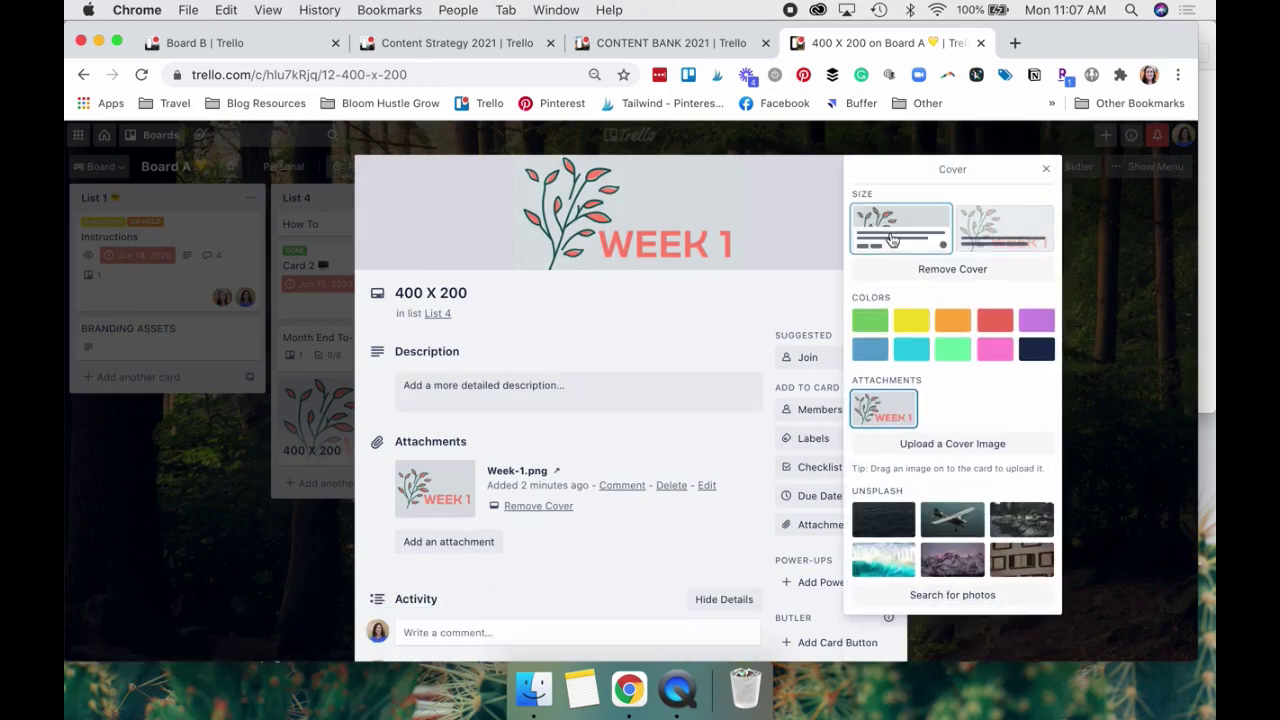
click(1012, 228)
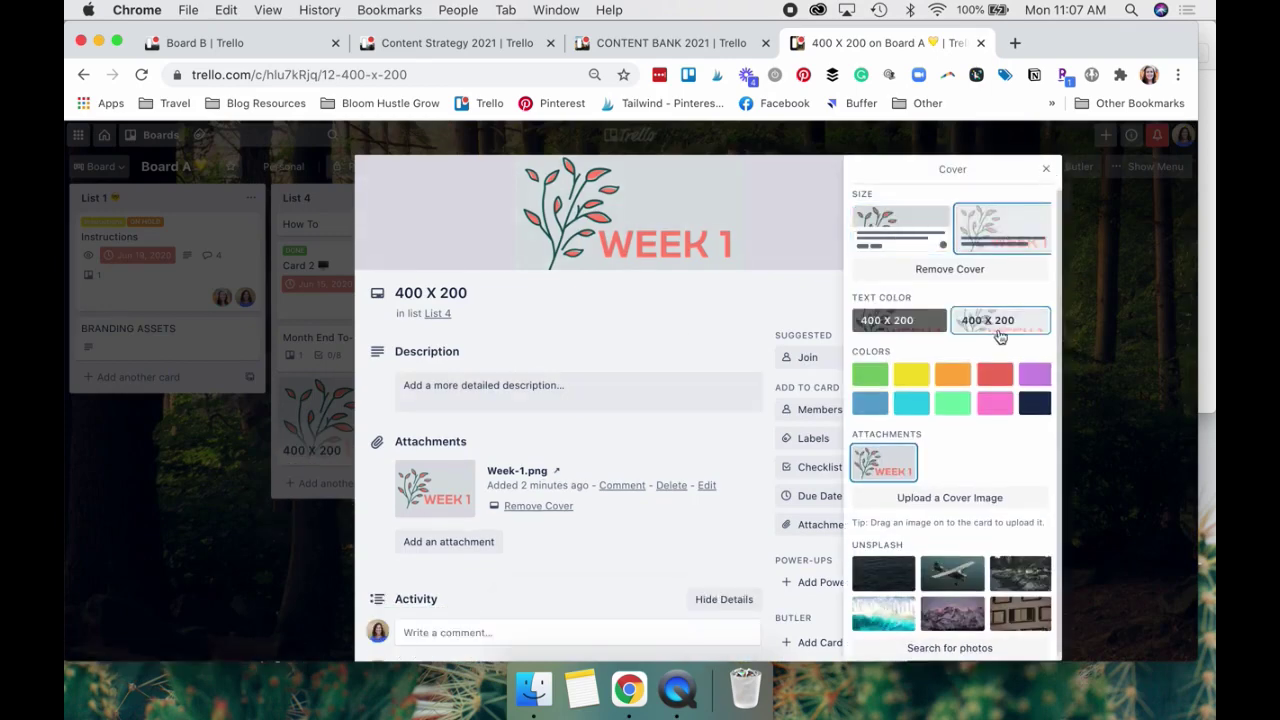
click(912, 242)
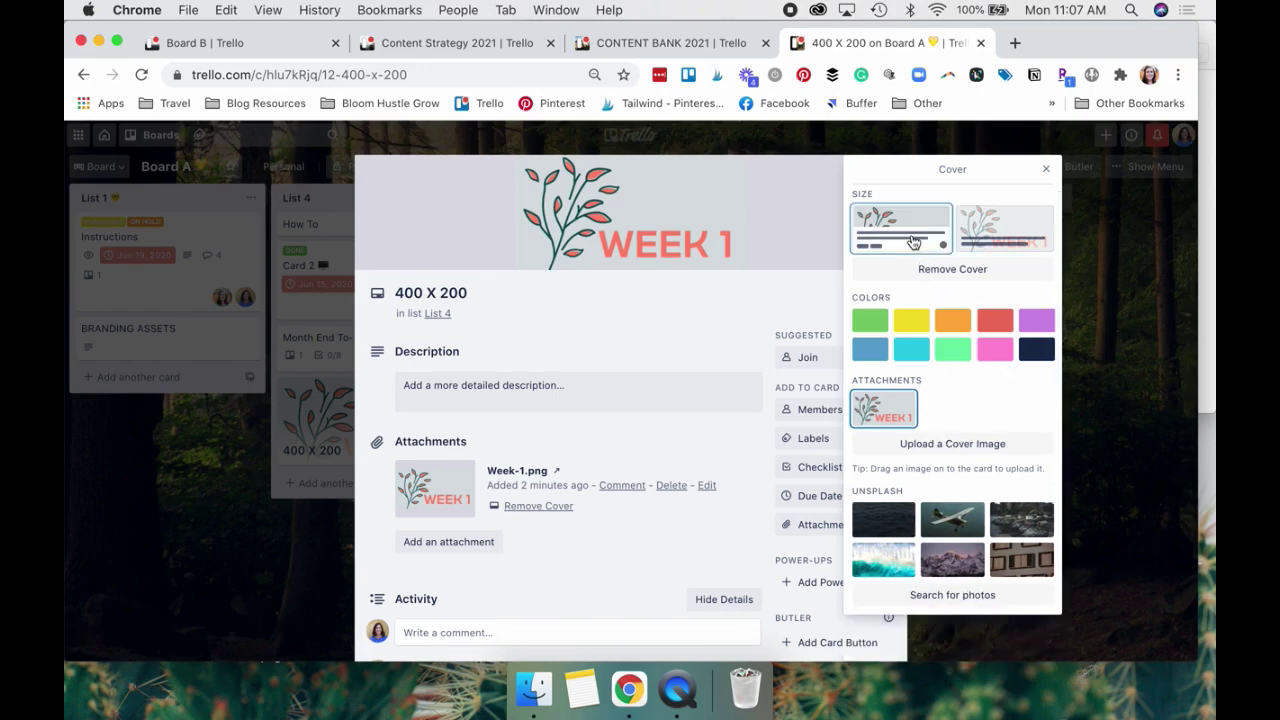
click(1046, 170)
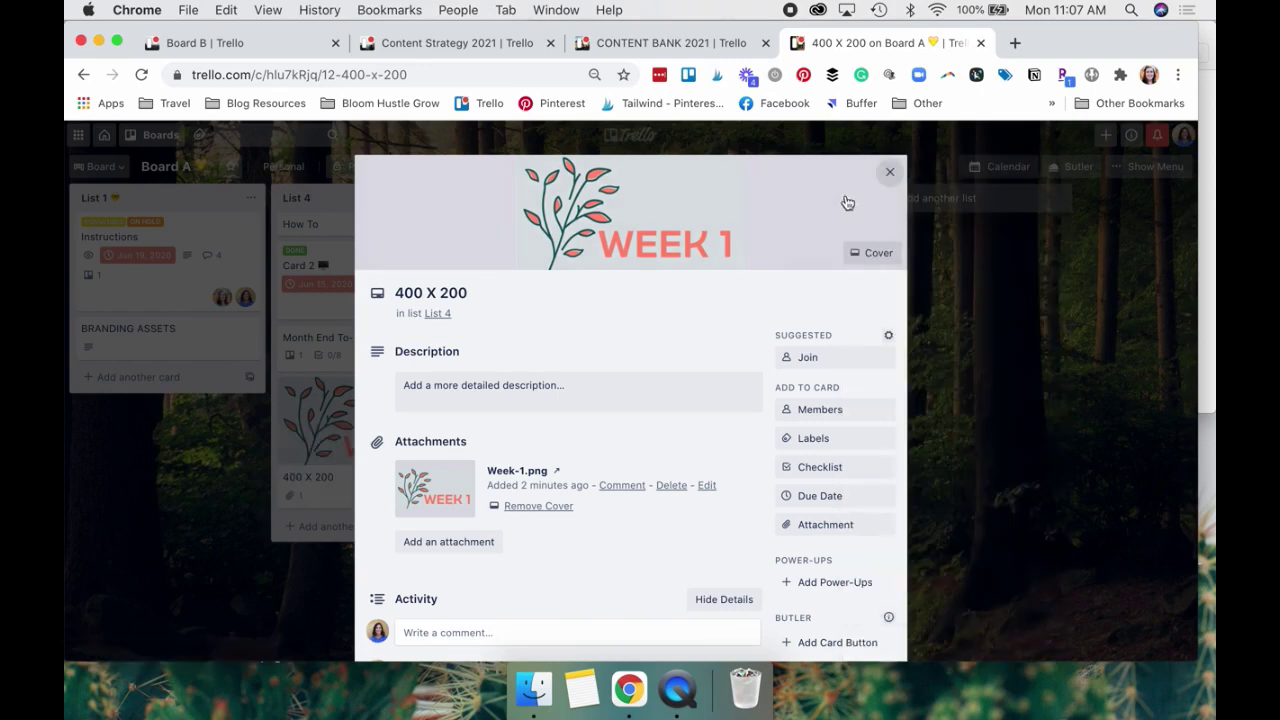
click(889, 172)
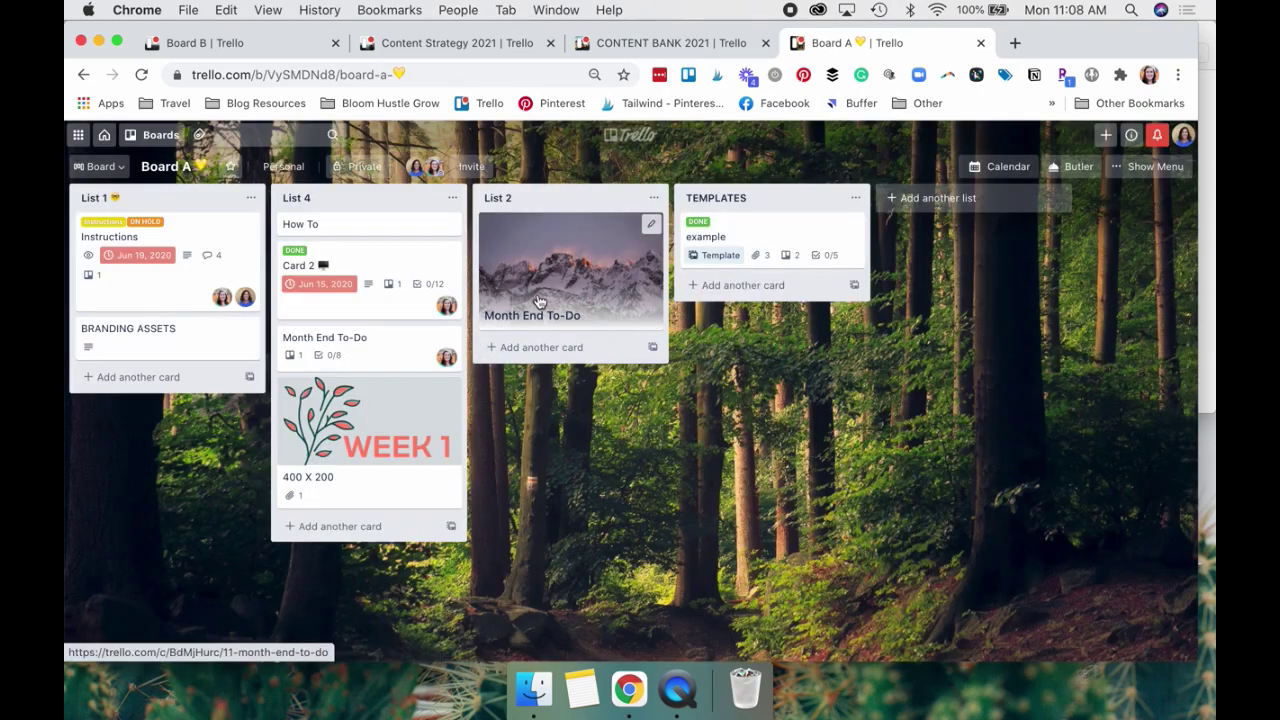